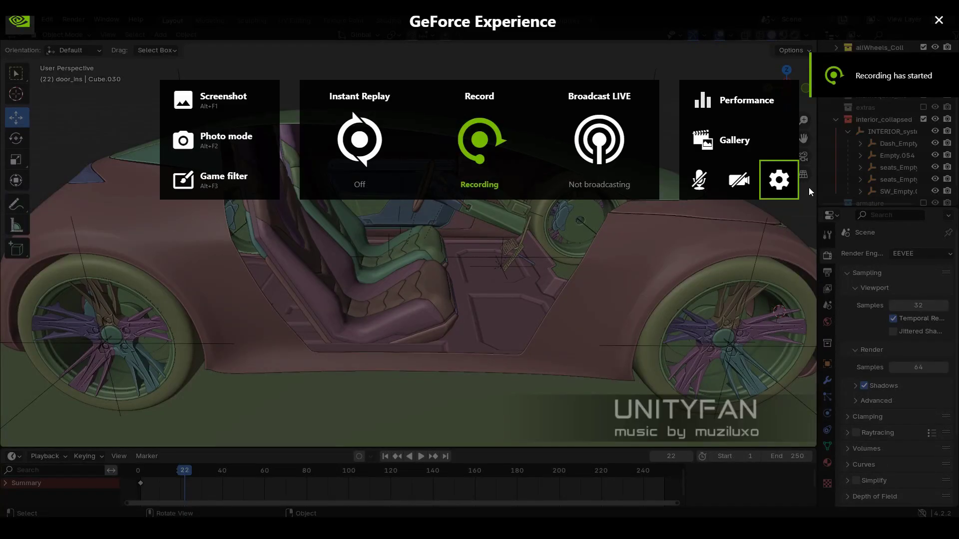
Step: Close the GeForce Experience overlay and orbit the car interior toward the front wheel
click(938, 22)
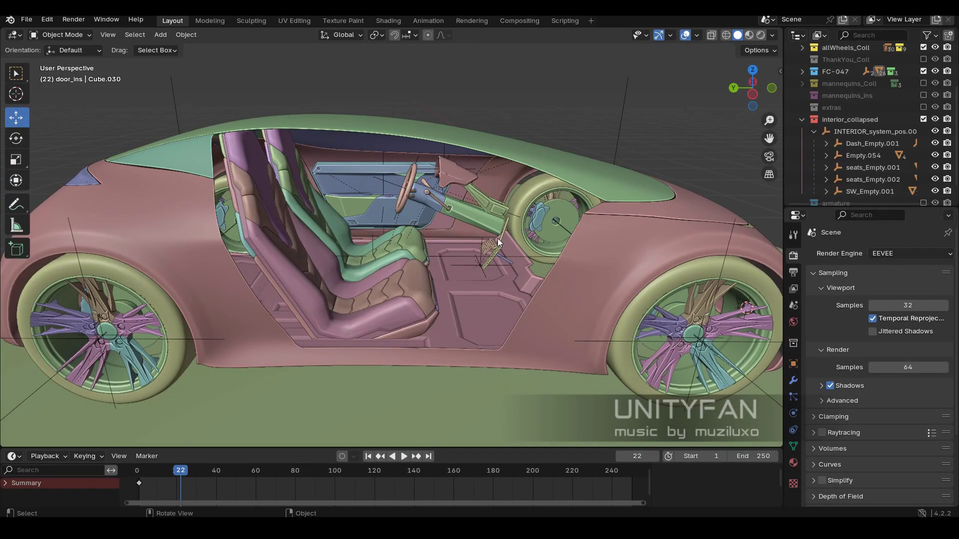
middle_drag(497, 239, 598, 253)
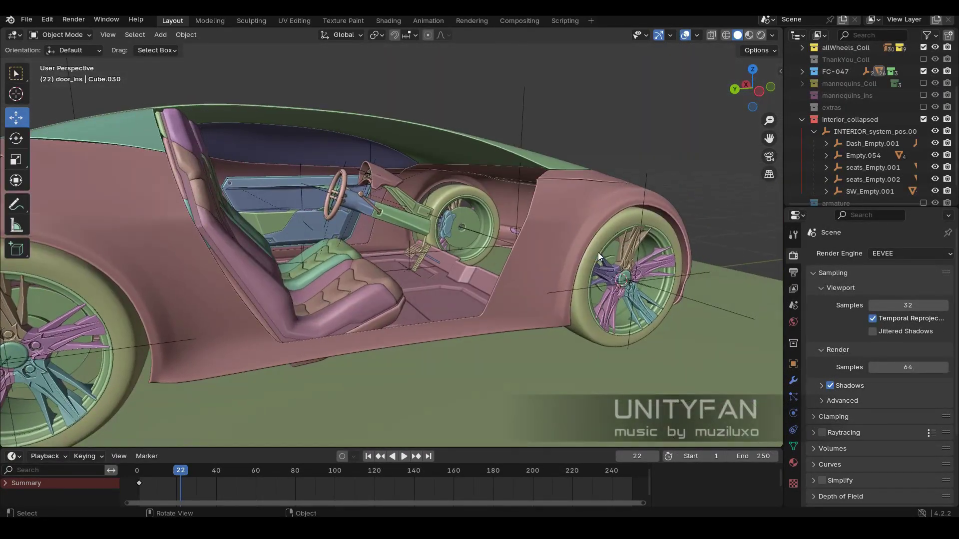
Step: Open the floor object Cube.032 in Edit Mode and select the face loop along the step
key(z)
click(505, 304)
key(KP_Decimal)
key(Tab)
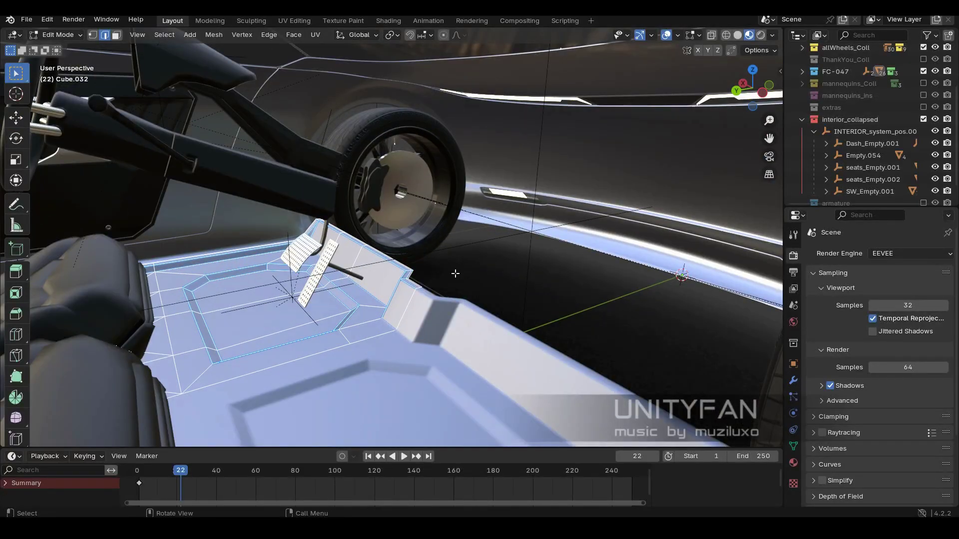
mouse_move(455, 273)
middle_down()
mouse_move(415, 268)
mouse_move(535, 228)
middle_up()
key(3)
click(415, 268)
alt+click(425, 268)
Step: Duplicate the step face loop into a separate strip, Cube.033, in Solid shading
key(shift+space)
key(g)
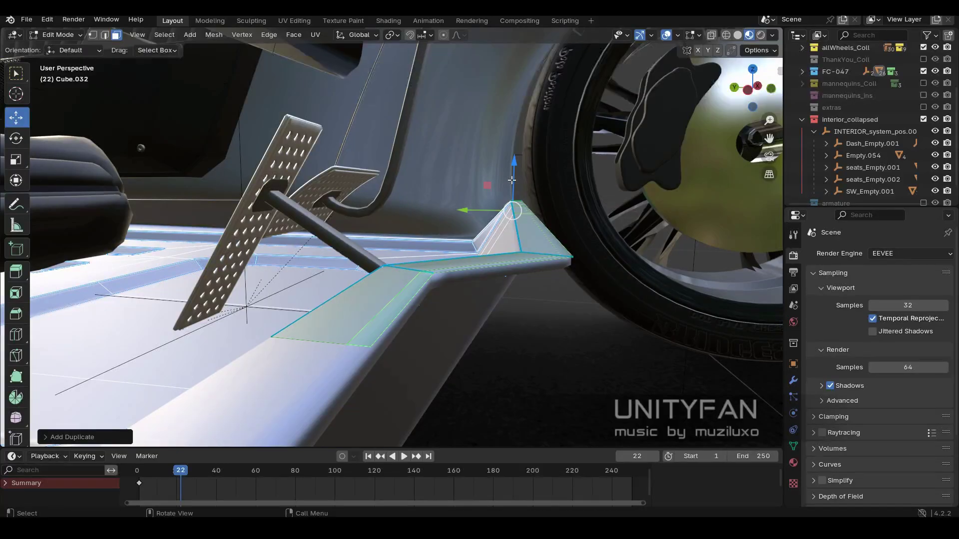
key(2)
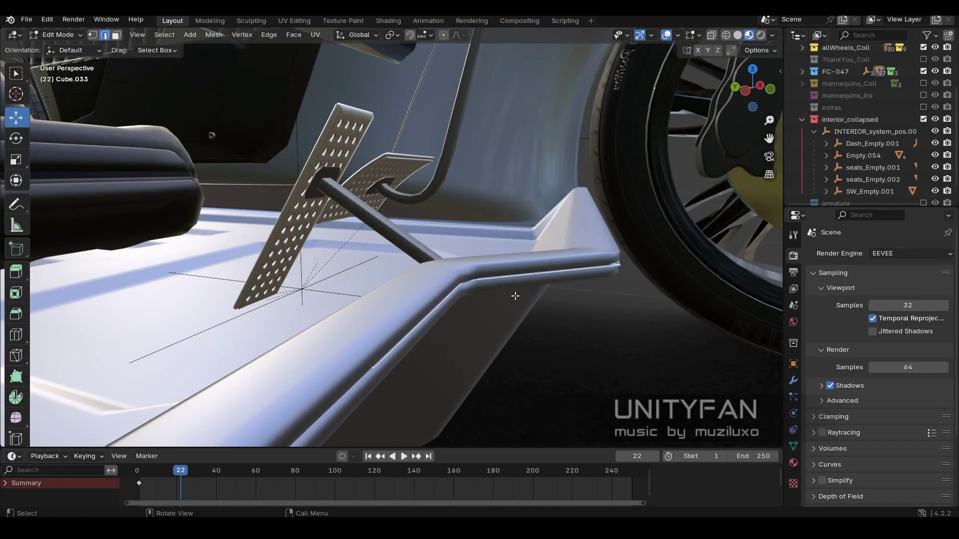
mouse_move(536, 283)
middle_down()
mouse_move(478, 277)
mouse_move(438, 310)
mouse_move(350, 285)
mouse_move(249, 225)
middle_up()
key(shift+z)
alt+click(310, 280)
Step: Knife-cut a new edge into the floor pocket wall and select the edge running up it
key(Tab)
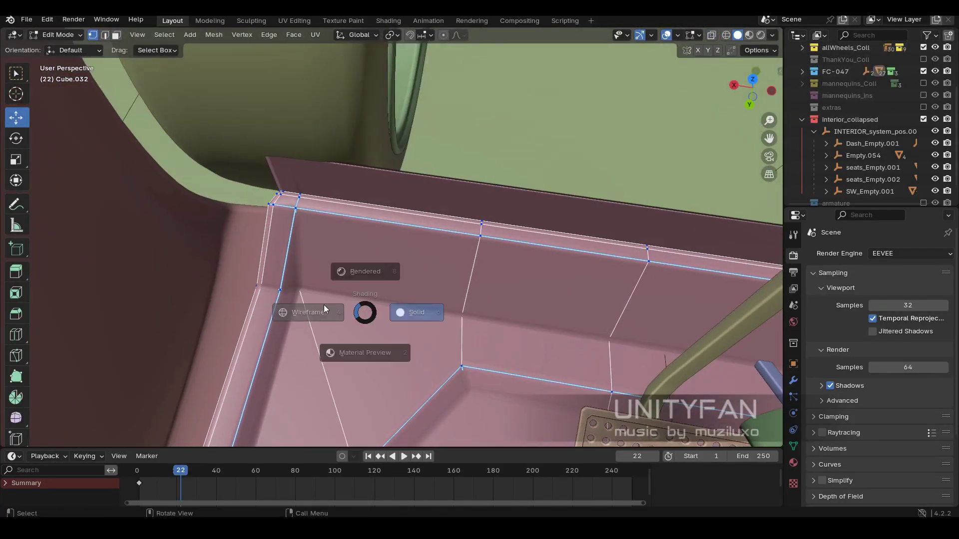
click(323, 305)
mouse_move(324, 305)
middle_down()
mouse_move(437, 307)
mouse_move(215, 100)
mouse_move(343, 288)
middle_up()
key(Tab)
click(339, 355)
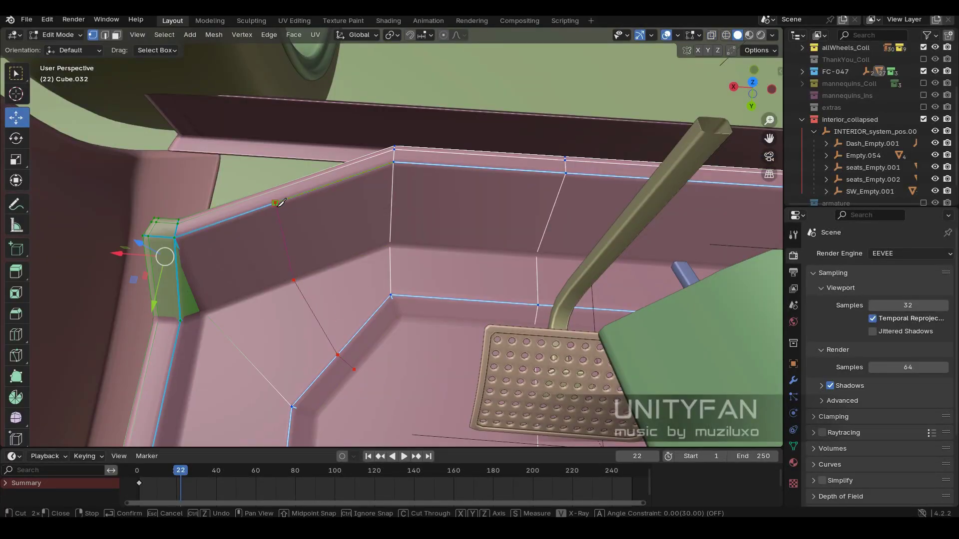
key(Return)
mouse_move(278, 186)
middle_down()
mouse_move(329, 210)
mouse_move(408, 272)
middle_up()
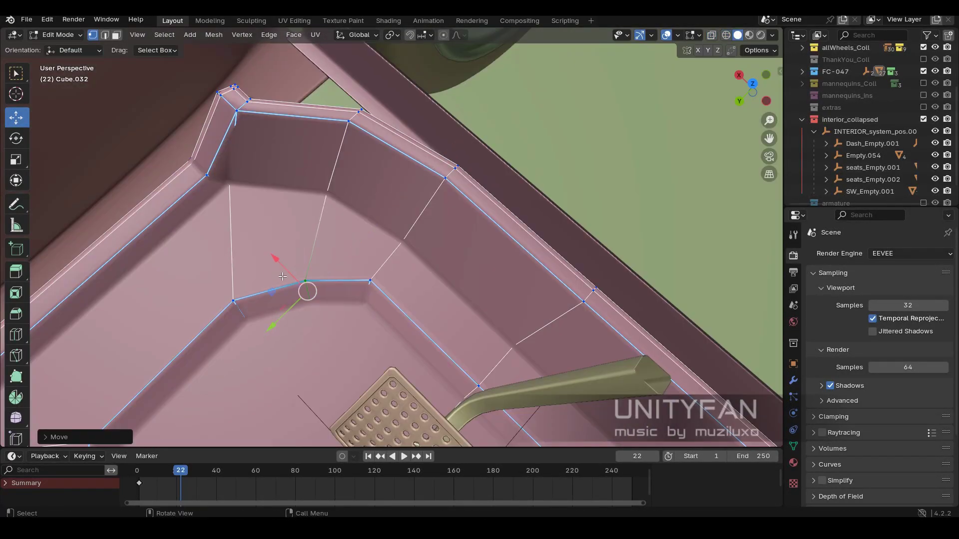
key(2)
click(408, 273)
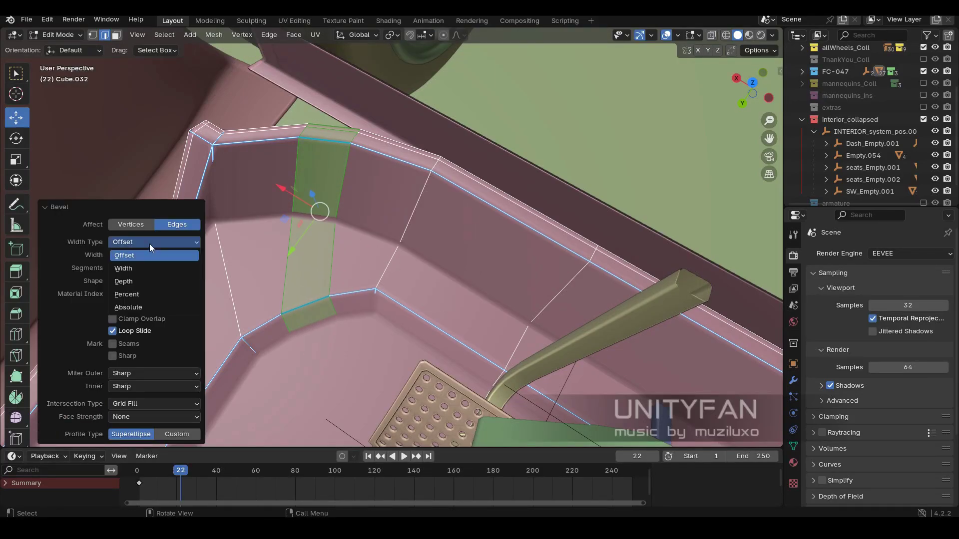
Step: Move a small face on the Cube.033 door strip to a new position
mouse_move(281, 219)
middle_down()
mouse_move(402, 234)
mouse_move(242, 289)
mouse_move(375, 303)
mouse_move(359, 292)
middle_up()
click(279, 227)
key(g)
click(274, 275)
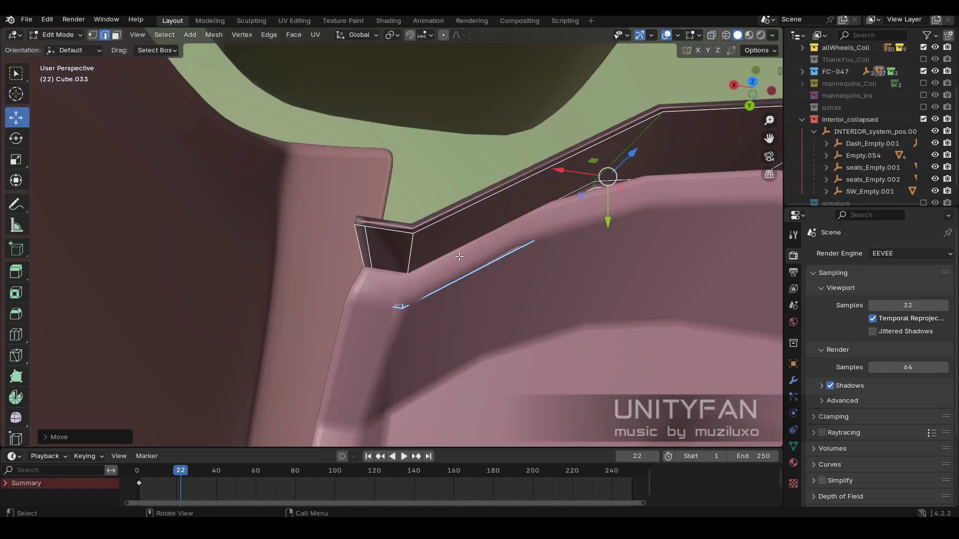
Step: Select the door strip's fold edges in wireframe from the top view
key(shift+z)
key(shift+z)
middle_drag(550, 230, 456, 261)
ctrl+click(517, 291)
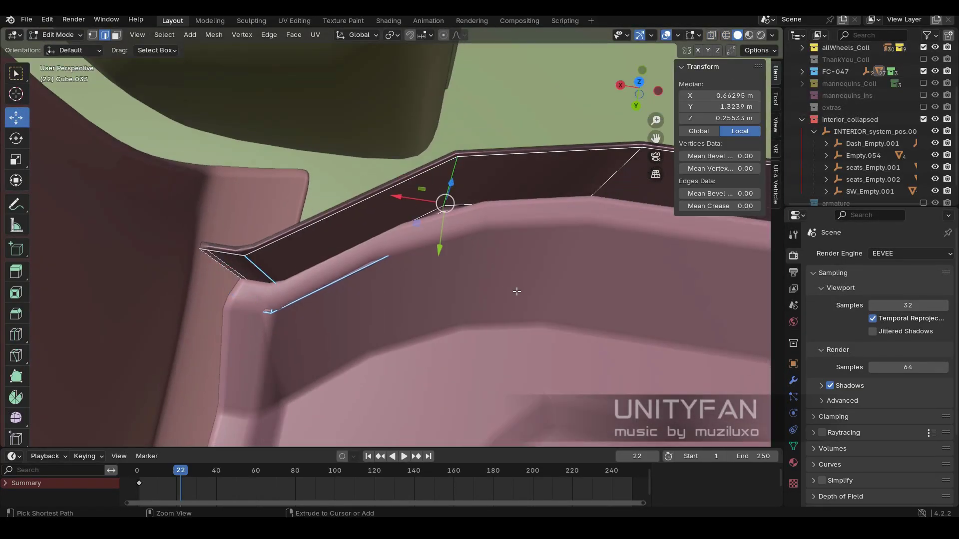
click(529, 300)
key(shift+z)
key(shift+z)
Step: Give the selected fold edges a Bevel Weight of 1.00 in the N panel
key(shift+z)
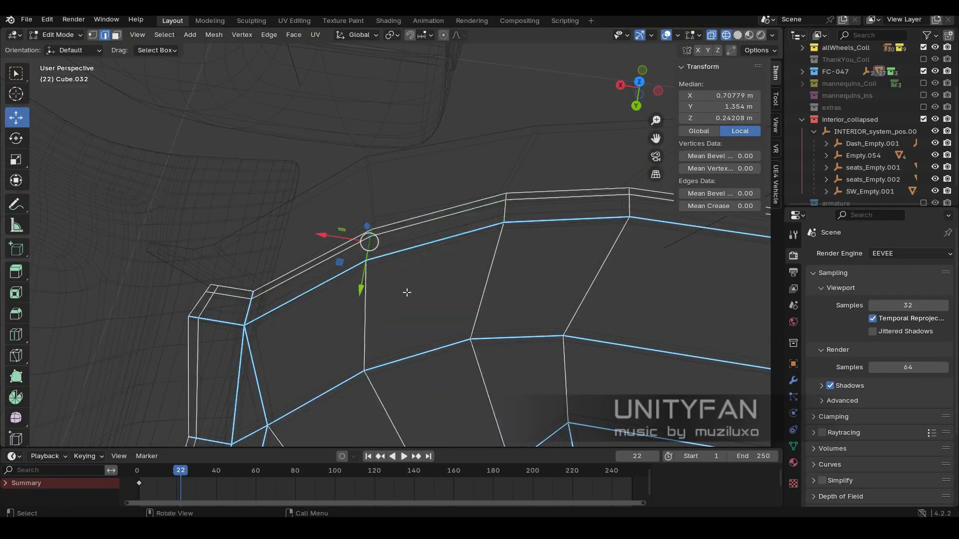
key(shift+z)
key(KP_7)
key(shift+z)
mouse_move(471, 266)
middle_down()
mouse_move(440, 253)
mouse_move(315, 142)
middle_up()
key(shift+z)
key(shift+z)
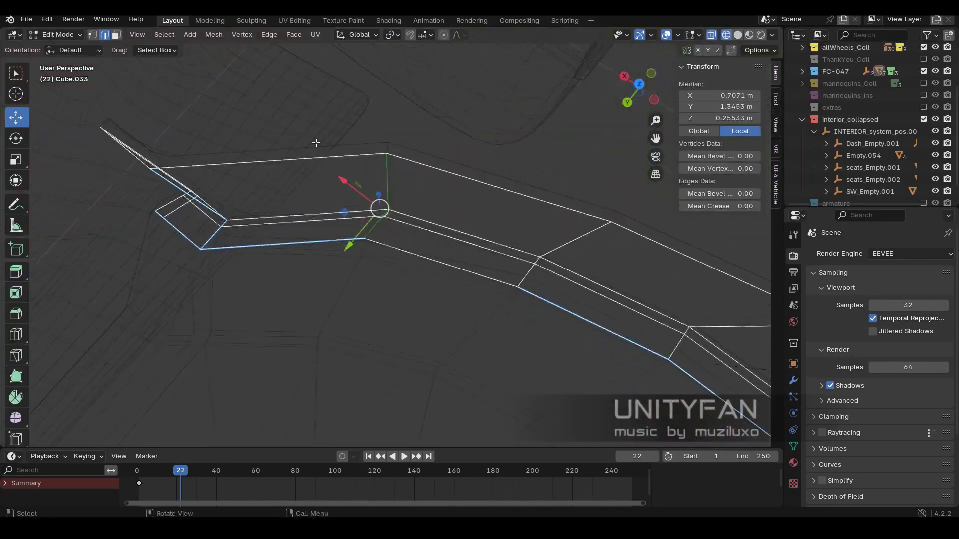
click(478, 288)
key(shift+z)
mouse_move(477, 288)
middle_down()
mouse_move(319, 288)
mouse_move(439, 250)
middle_up()
key(shift+z)
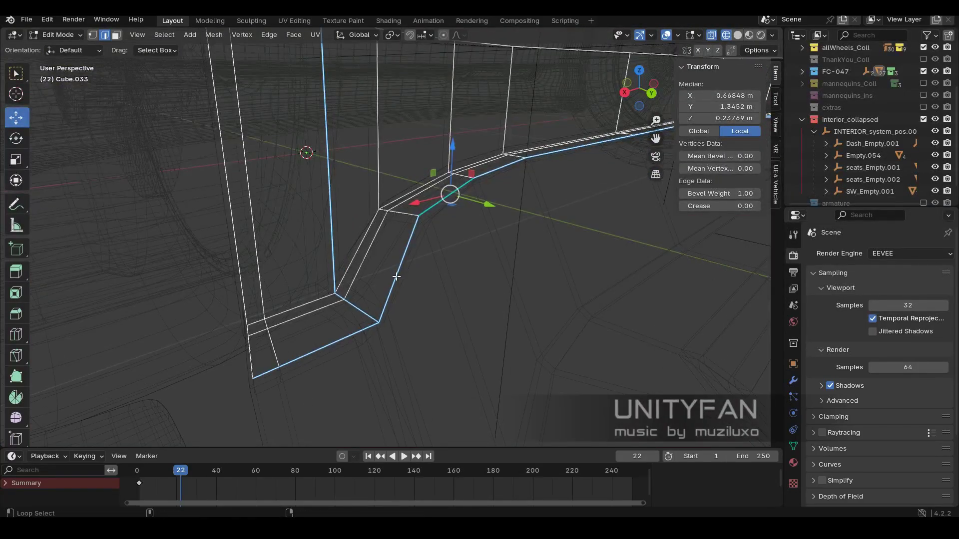
click(686, 67)
Step: Dissolve the stray edge on the strip and return to Object Mode in solid shading
middle_drag(499, 165, 432, 202)
ctrl+click(328, 393)
middle_drag(328, 393, 562, 255)
shift+middle_drag(580, 217, 602, 223)
alt+click(602, 223)
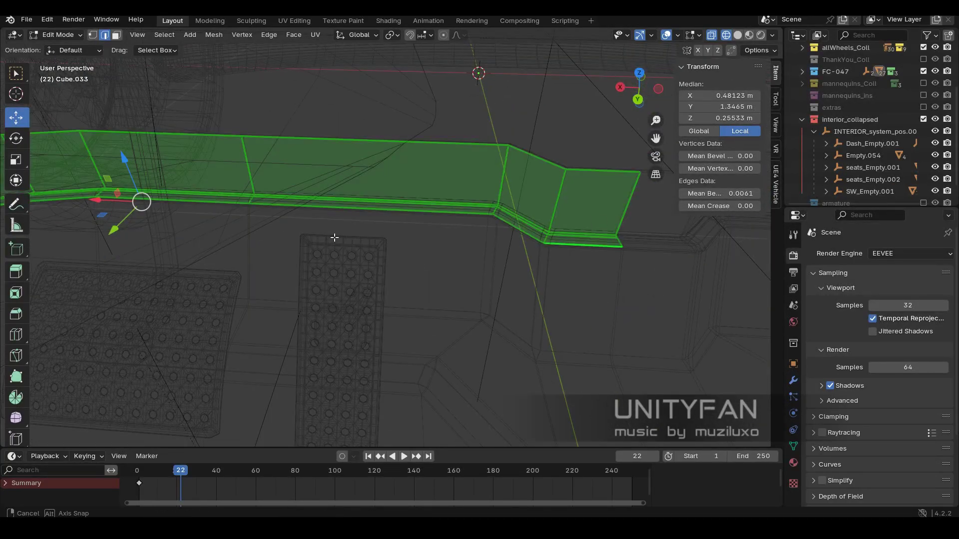
mouse_move(335, 238)
middle_down()
mouse_move(332, 343)
mouse_move(246, 289)
middle_up()
click(247, 289)
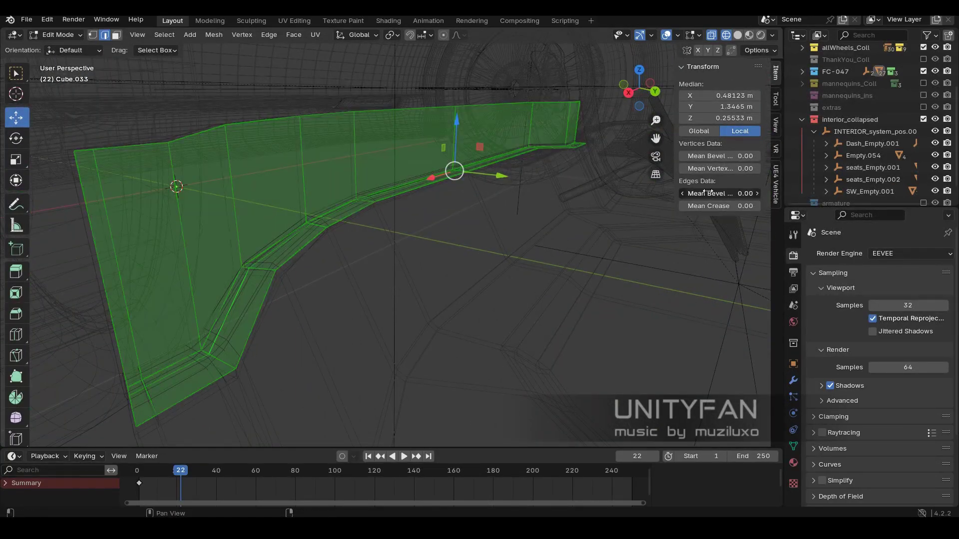
key(x)
click(215, 379)
middle_drag(215, 379, 287, 295)
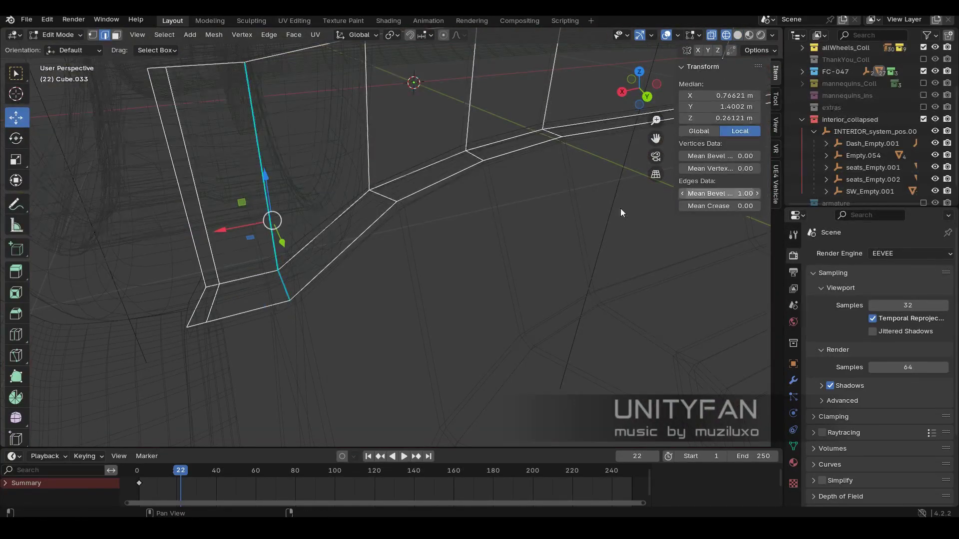
key(Tab)
key(shift+z)
mouse_move(415, 278)
middle_down()
mouse_move(440, 210)
mouse_move(359, 182)
mouse_move(410, 235)
middle_up()
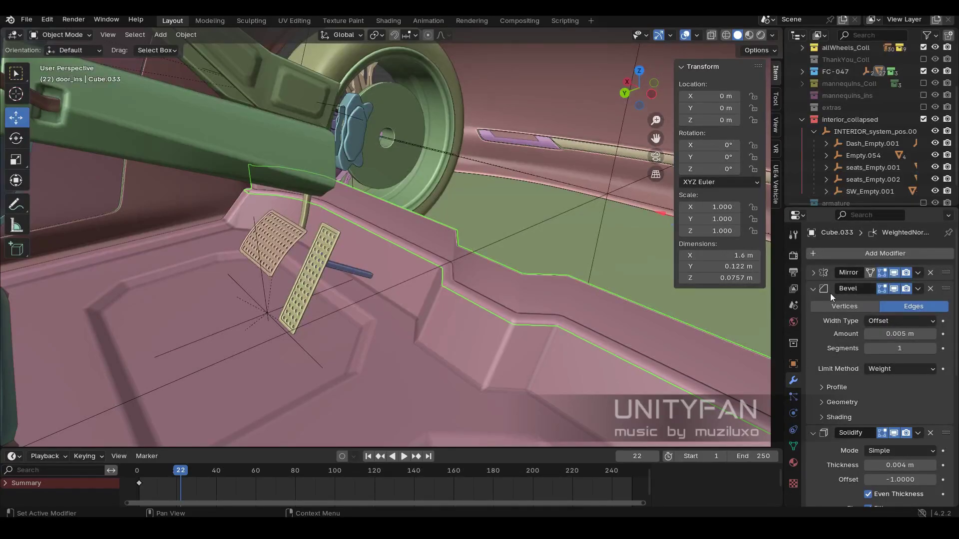
Step: Collapse the Bevel modifier and raise the strip's selected edges vertically in Right view
click(830, 292)
right_click(454, 300)
key(Tab)
key(KP_3)
key(shift+z)
key(g)
key(z)
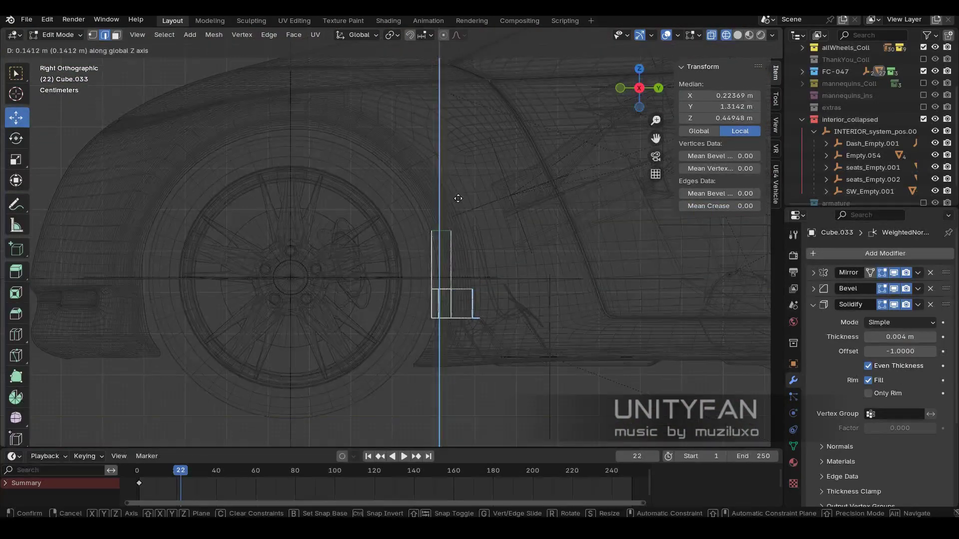
click(458, 198)
key(shift+z)
middle_drag(458, 198, 426, 208)
Step: Extrude the strip's top edge straight up into a tall door panel
key(KP_3)
key(z)
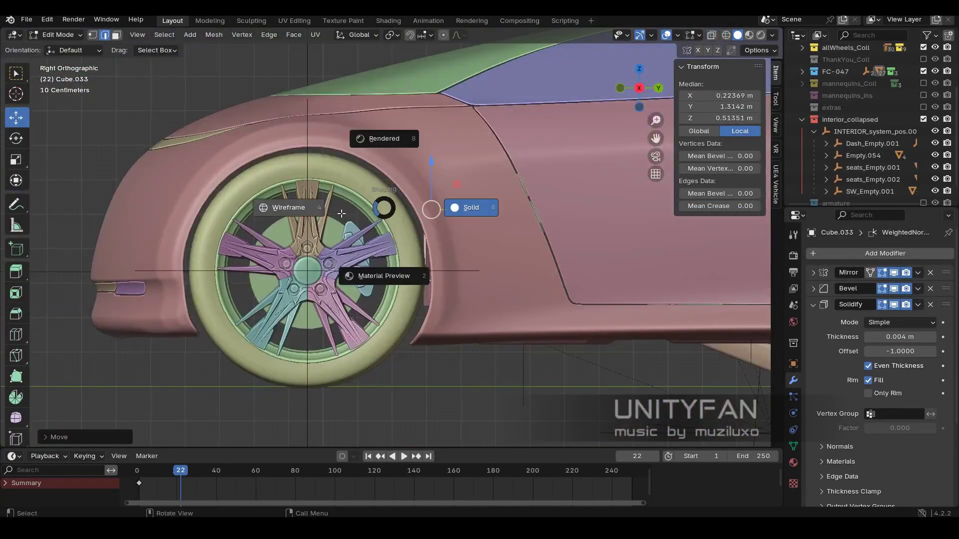
click(341, 213)
key(e)
key(shift+z)
mouse_move(350, 210)
middle_down()
mouse_move(439, 218)
mouse_move(480, 306)
middle_up()
Step: Knife-cut a new edge across the door panel for the handle recess
key(k)
click(403, 127)
key(Return)
middle_drag(403, 127, 418, 277)
key(Return)
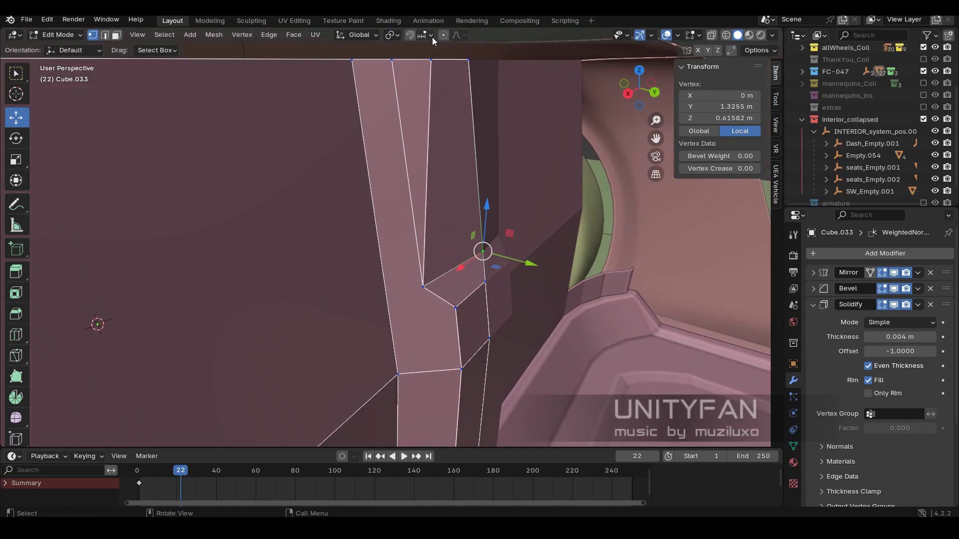
Step: Snap a vertex onto its neighbour with vertex snapping and merge the overlapping vertices
click(430, 35)
click(433, 121)
mouse_move(434, 152)
middle_down()
mouse_move(460, 224)
mouse_move(274, 213)
middle_up()
key(g)
click(476, 292)
click(417, 213)
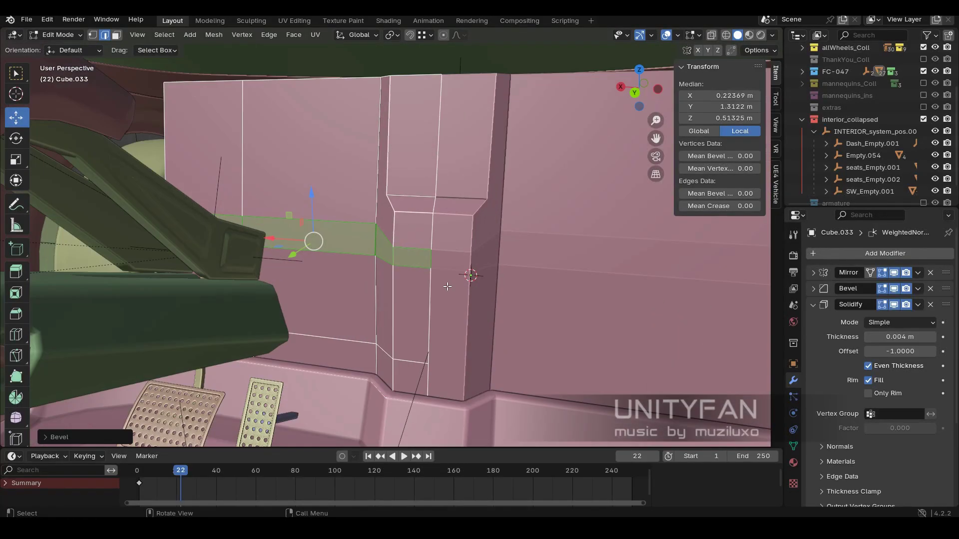
mouse_move(439, 303)
middle_down()
mouse_move(445, 293)
mouse_move(396, 261)
mouse_move(400, 302)
mouse_move(435, 272)
mouse_move(424, 289)
mouse_move(460, 268)
mouse_move(497, 222)
middle_up()
Step: Frame the door panel in Object Mode, then reopen it in Edit Mode near the wheel
key(Tab)
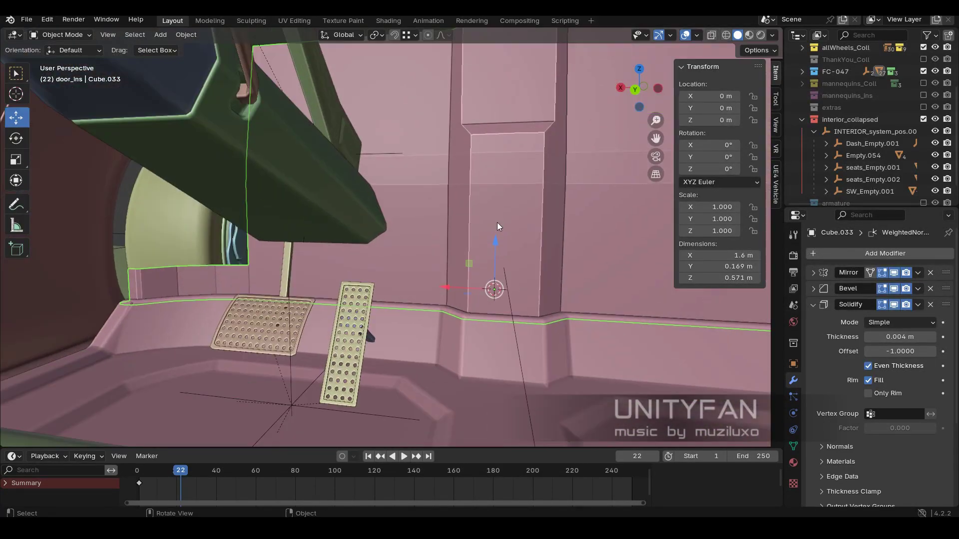
key(grave)
click(427, 271)
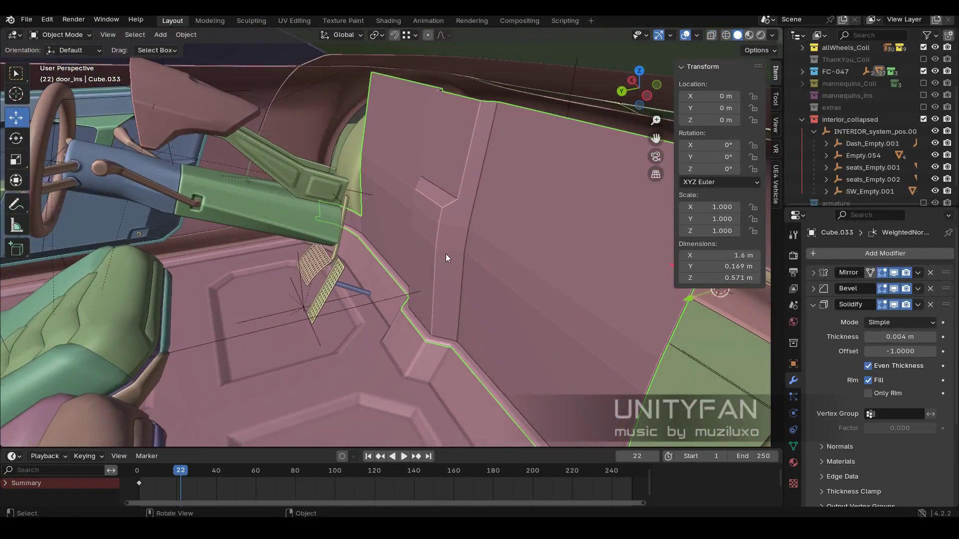
middle_drag(446, 257, 411, 286)
key(Tab)
Step: Dissolve a vertical edge on the door panel in wireframe view
click(369, 270)
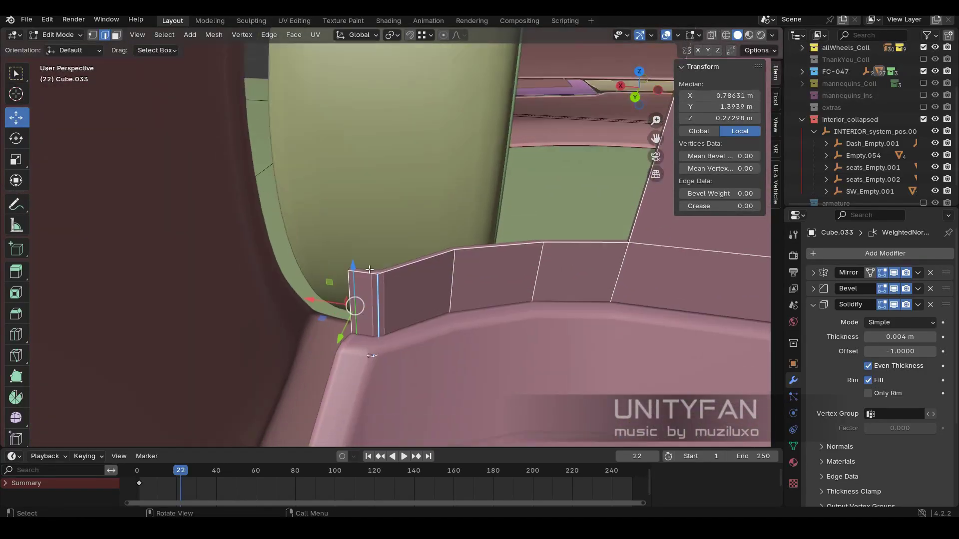
key(shift+z)
key(x)
click(354, 343)
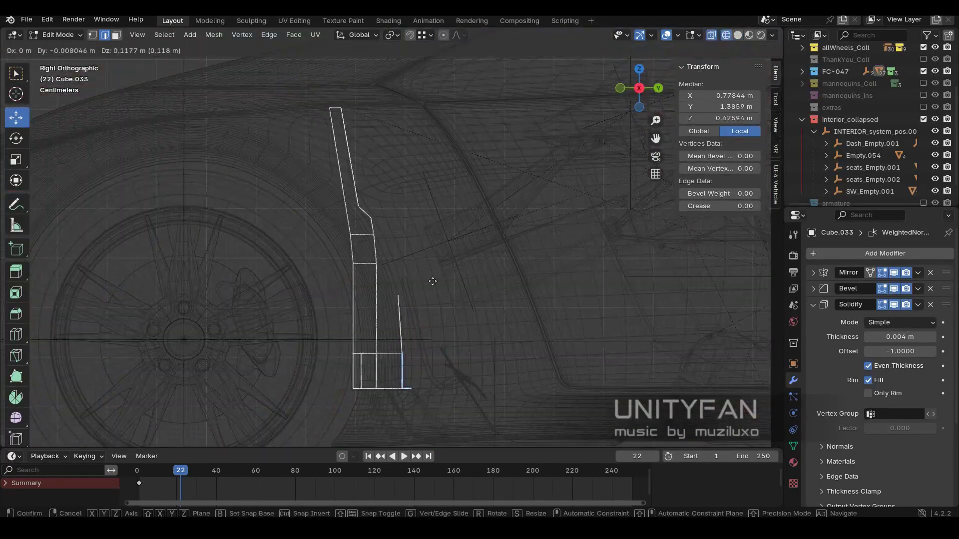
key(shift+z)
mouse_move(348, 213)
shift+middle_down()
mouse_move(397, 270)
mouse_move(427, 239)
shift+middle_up()
key(shift+z)
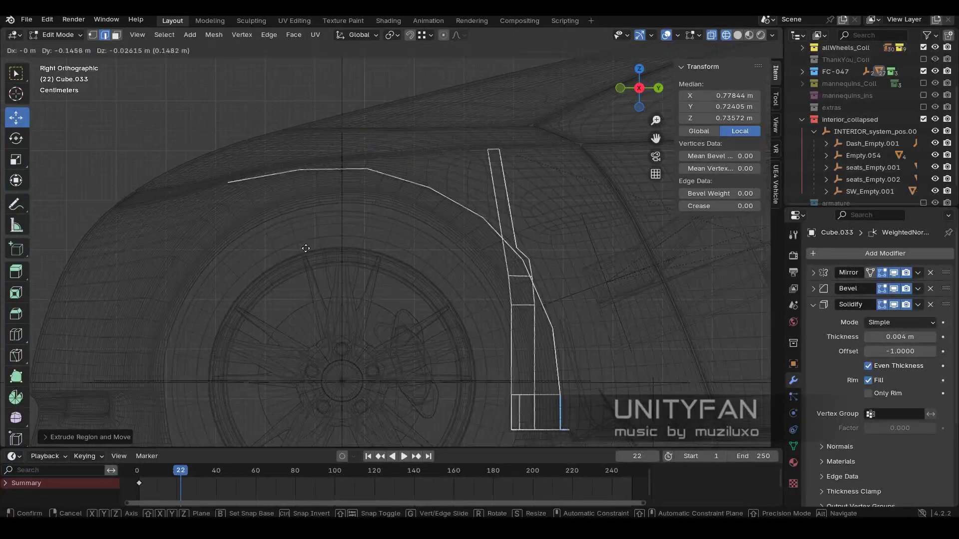
Step: Reposition the picked edges, then in X-ray select the connected wheel-arch strip
key(g)
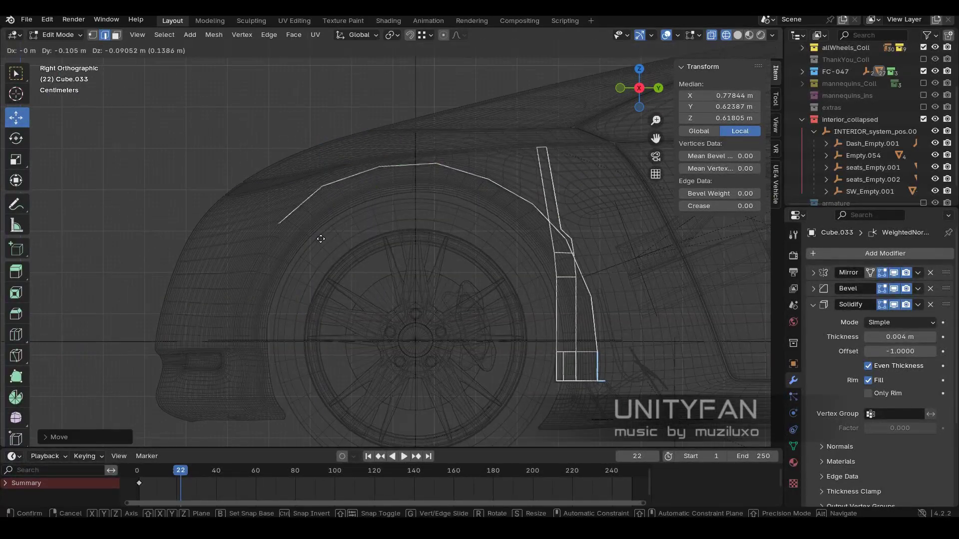
click(277, 326)
key(shift+z)
middle_drag(277, 326, 298, 258)
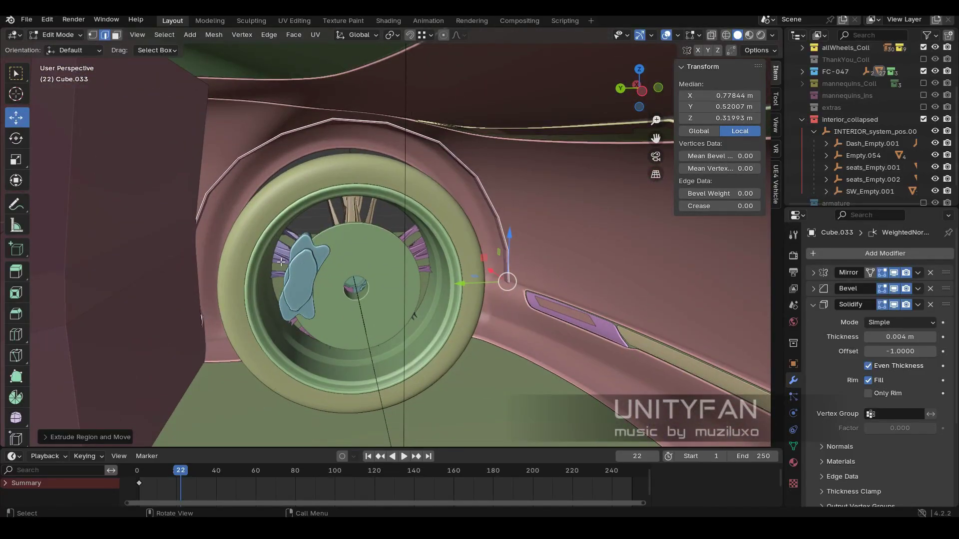
mouse_move(281, 262)
middle_down()
mouse_move(443, 265)
mouse_move(436, 296)
mouse_move(135, 67)
middle_up()
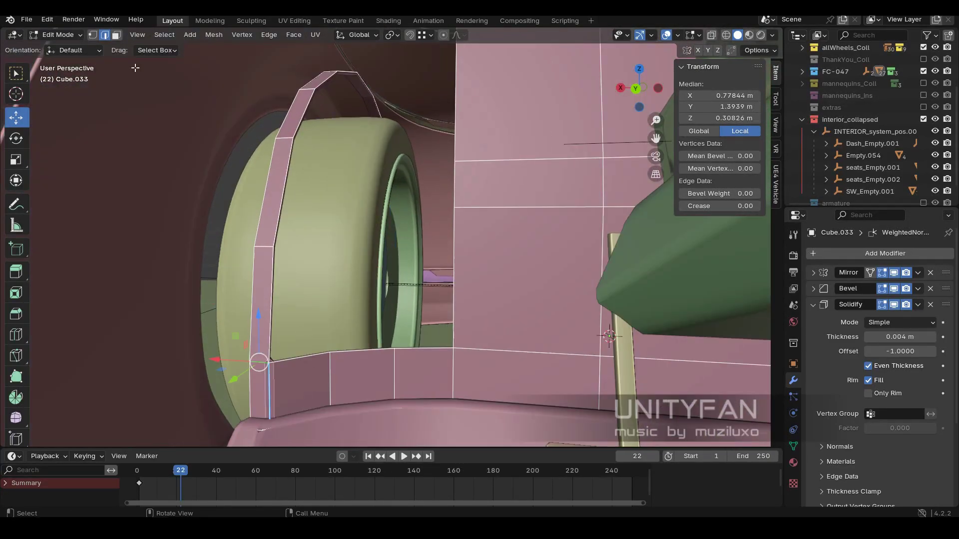
key(alt+z)
key(ctrl+l)
Step: Separate the arch strip into Cube.034 and extrude its edges, lowering them slightly
key(p)
click(345, 164)
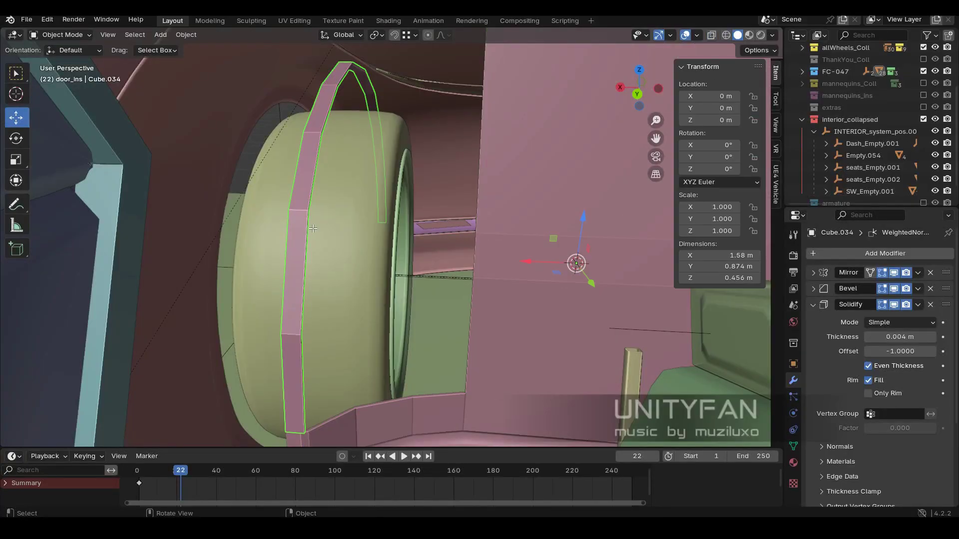
click(377, 179)
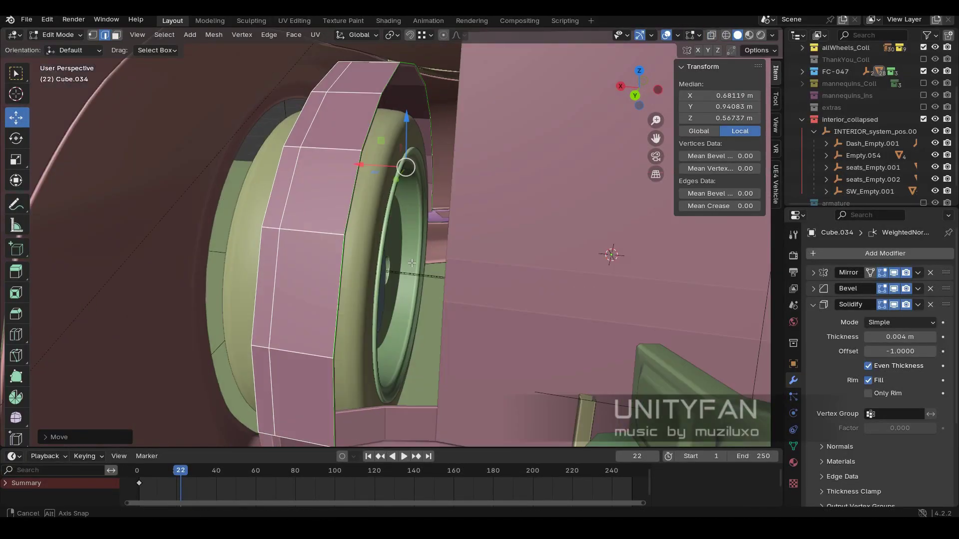
mouse_move(377, 179)
middle_down()
mouse_move(437, 231)
mouse_move(477, 290)
middle_up()
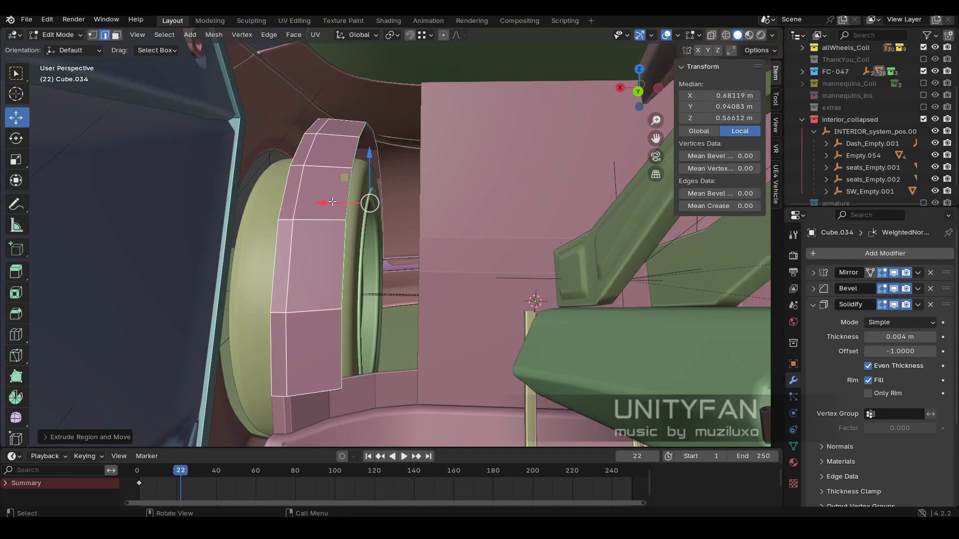
drag(405, 160, 405, 172)
middle_drag(405, 172, 395, 274)
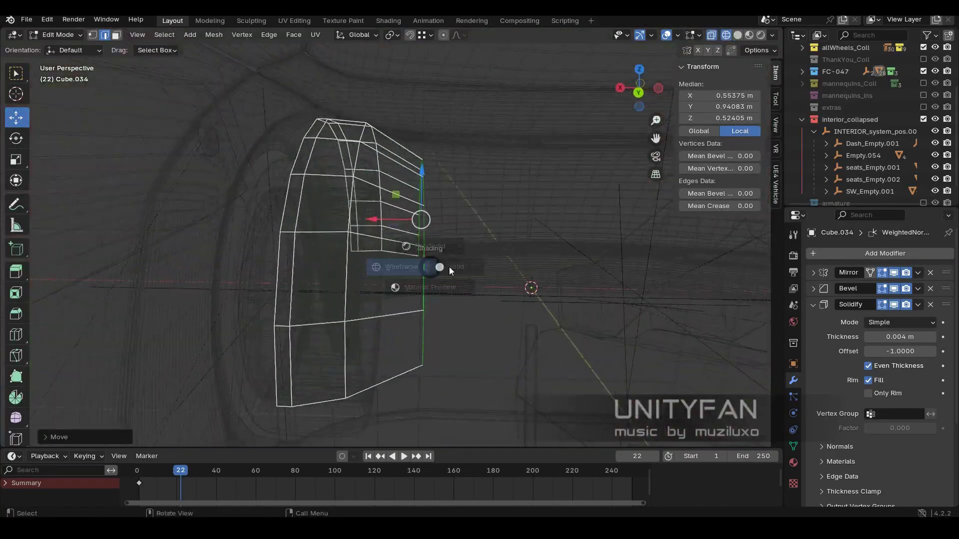
Step: Add an edge loop to the arch band and nudge the selected edges
click(16, 118)
drag(521, 284, 534, 337)
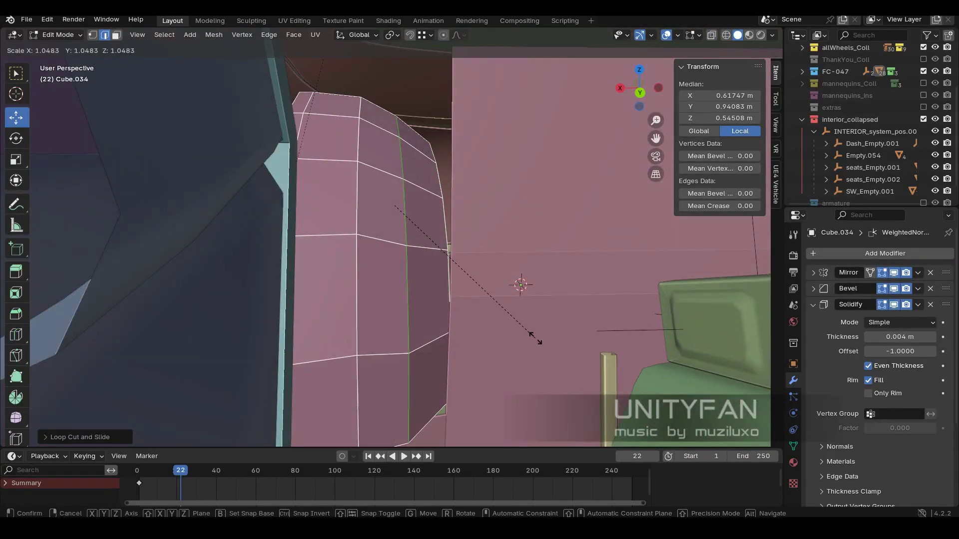
middle_drag(535, 336, 549, 380)
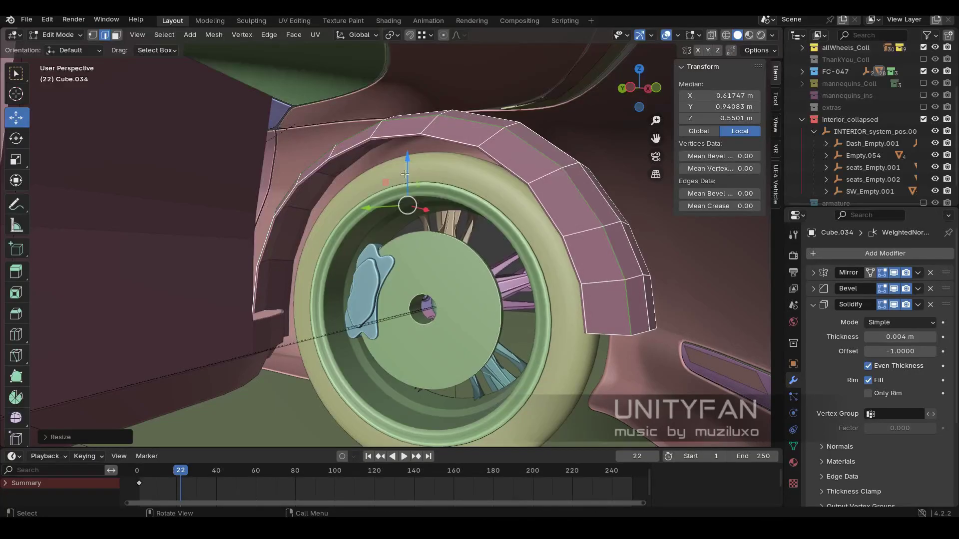
mouse_move(405, 174)
middle_down()
mouse_move(554, 336)
mouse_move(450, 250)
middle_up()
Step: Select the arch's inner edge loop and fill it with one large face
click(508, 287)
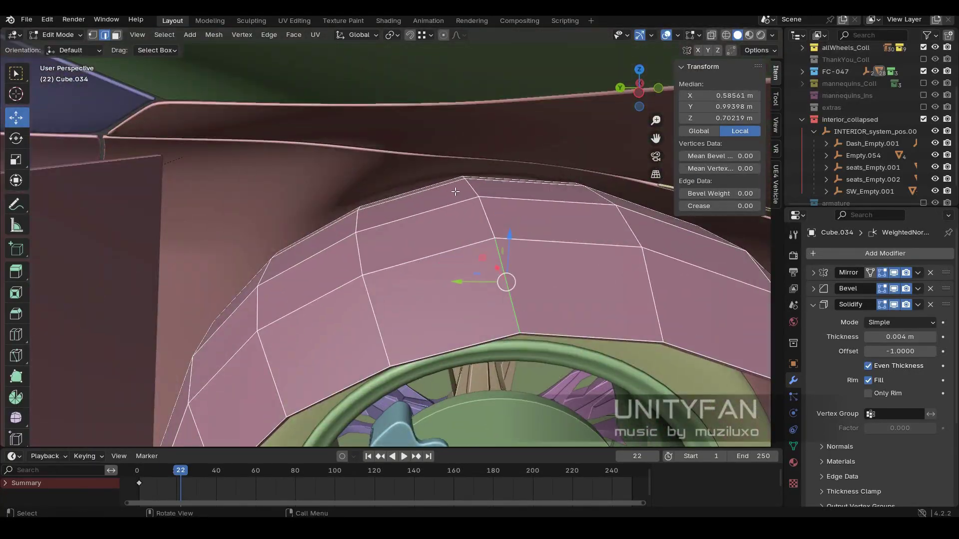
click(455, 192)
middle_drag(455, 191, 509, 318)
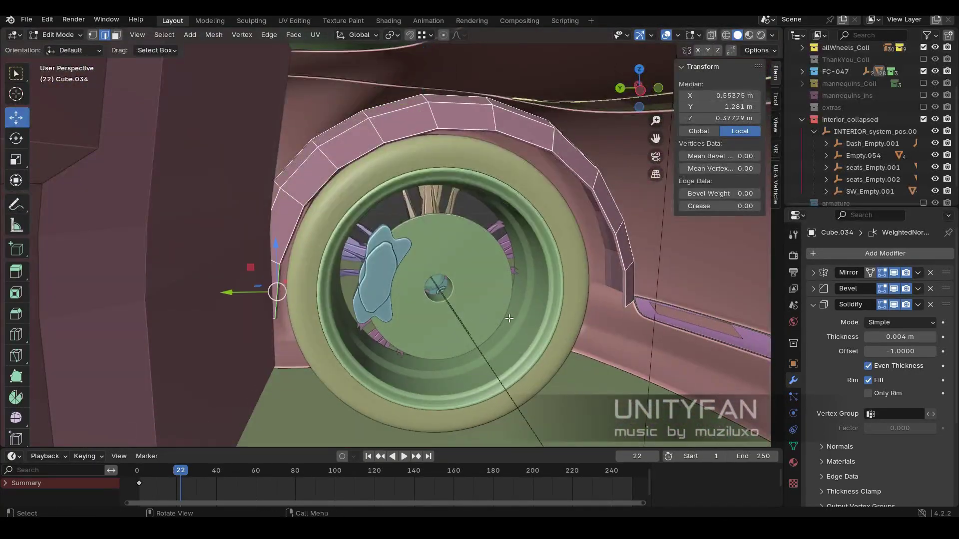
alt+click(276, 290)
key(f)
scroll(439, 220, up, 3)
key(1)
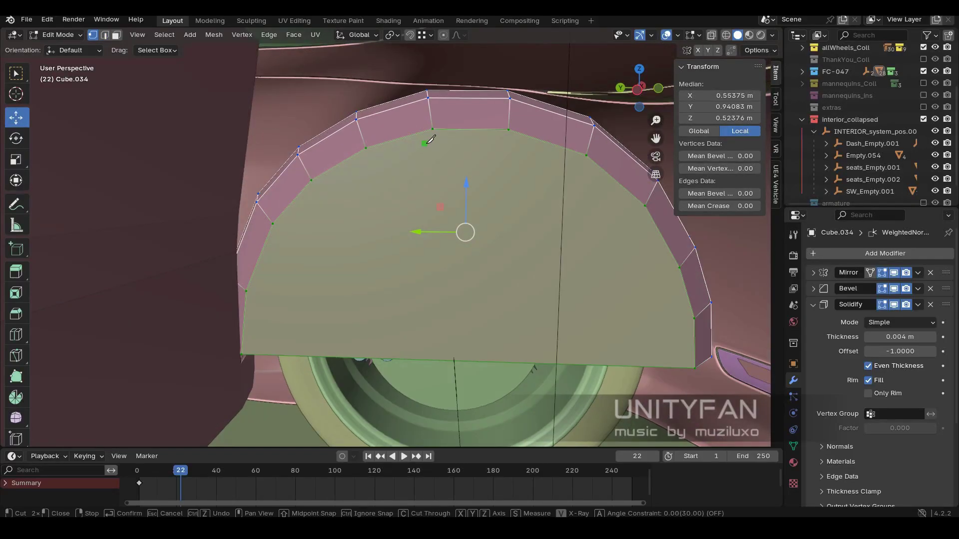
Step: Knife-cut between the two bottom vertices and delete the inner face to open the hub notch
shift+middle_drag(414, 355, 341, 335)
key(k)
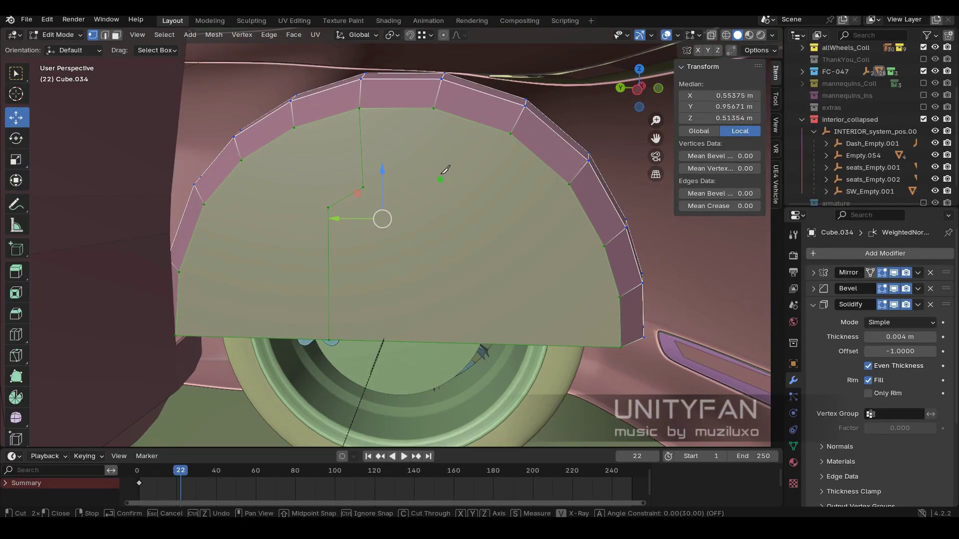
click(363, 187)
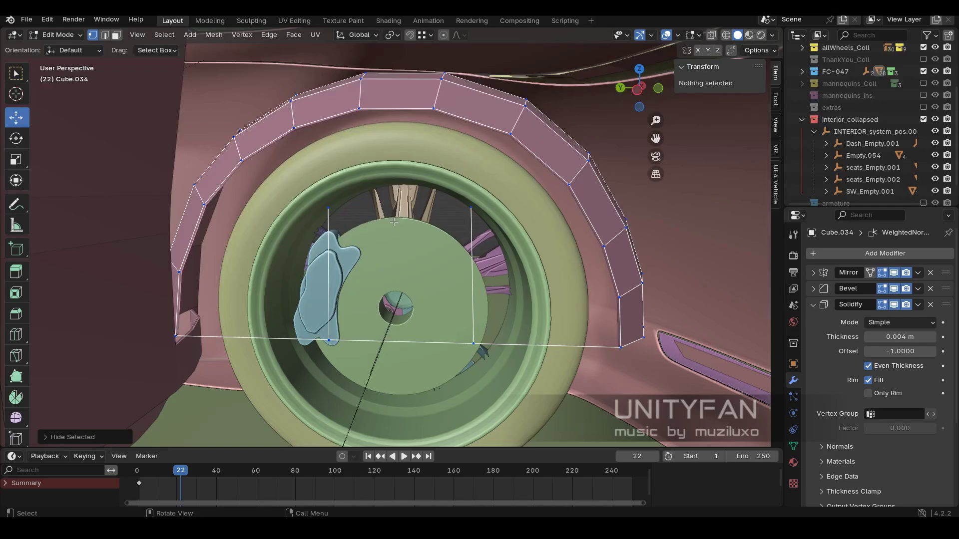
click(433, 186)
key(Return)
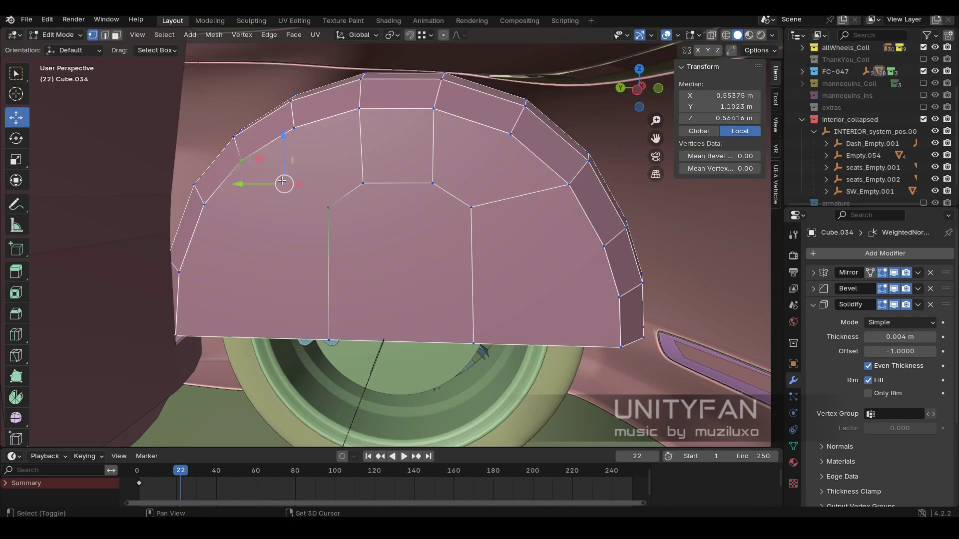
click(417, 213)
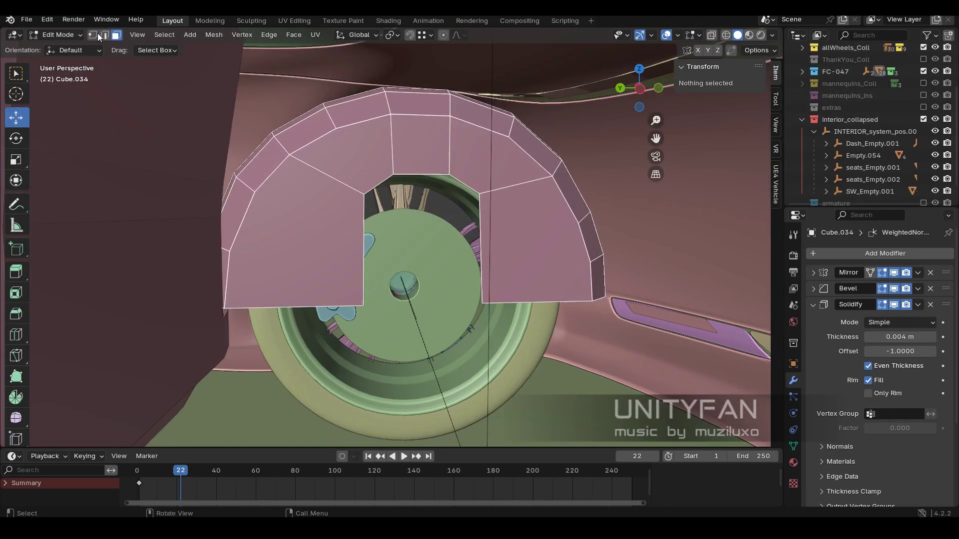
Step: Check the whole arch cover in Object Mode, then return to editing its mesh
middle_drag(368, 278, 332, 252)
key(Tab)
scroll(328, 259, down, 5)
scroll(233, 280, up, 5)
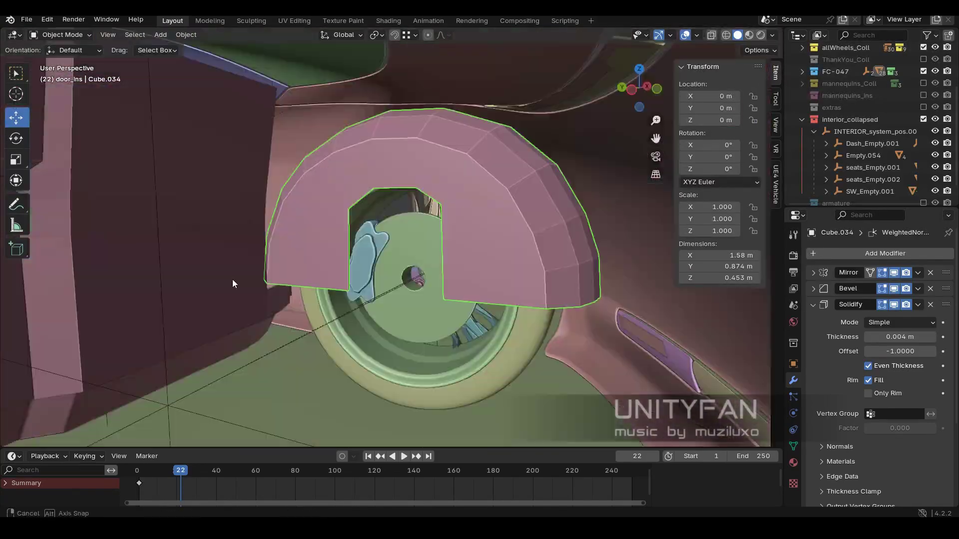
key(Tab)
scroll(523, 252, down, 2)
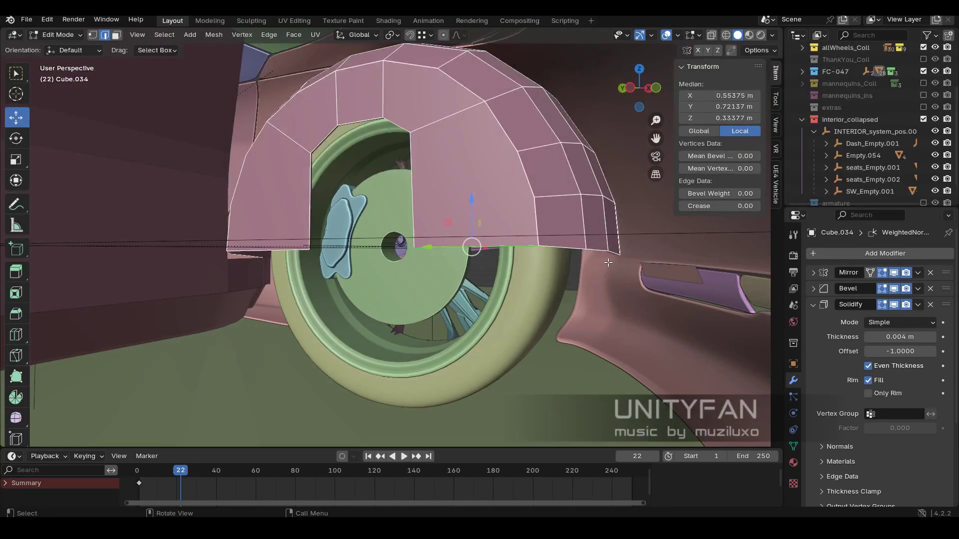
scroll(523, 253, up, 6)
Step: Move the selected arch-cover edges into their new position
key(shift+z)
scroll(434, 278, down, 3)
key(shift+z)
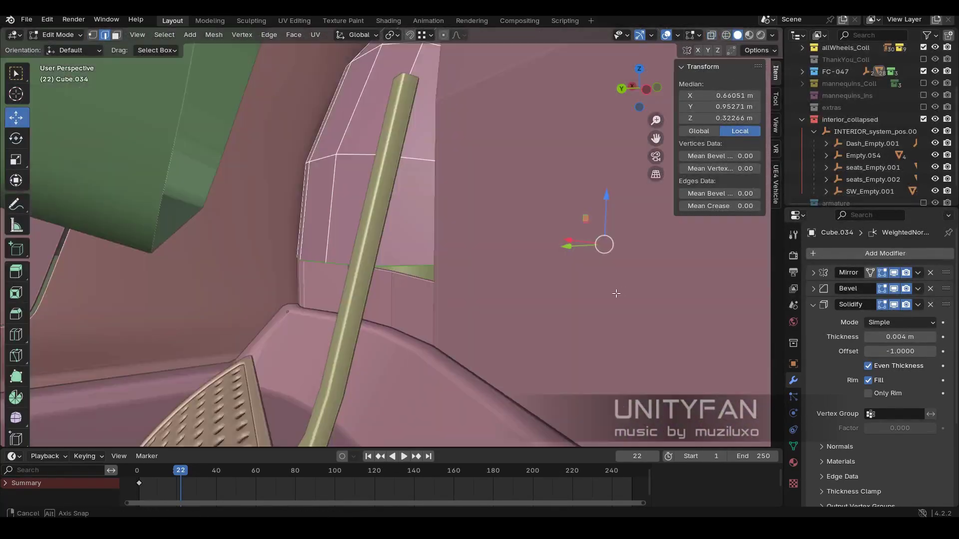
scroll(377, 254, down, 3)
key(g)
click(367, 240)
middle_drag(368, 240, 389, 253)
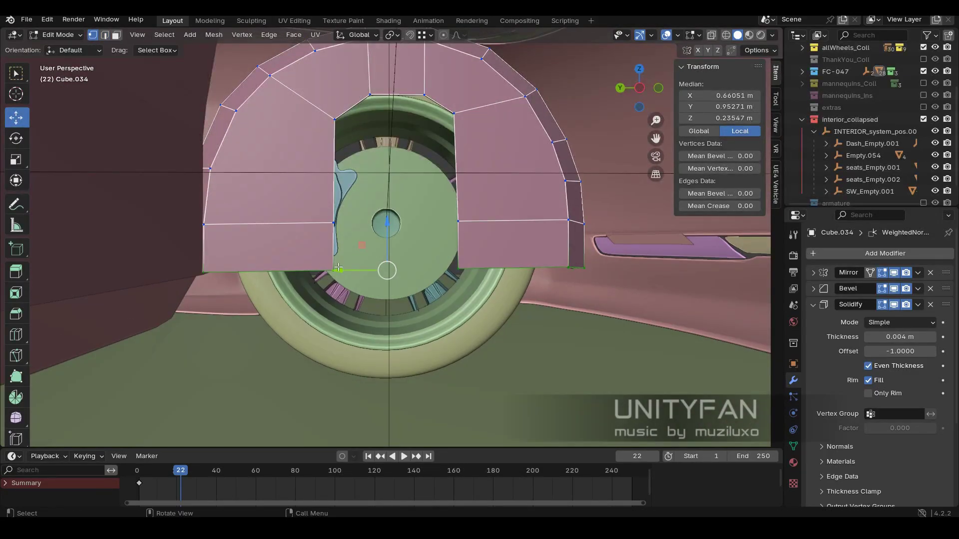
scroll(367, 208, up, 3)
Step: Select the arch cover's bottom edge loop in see-through view
key(k)
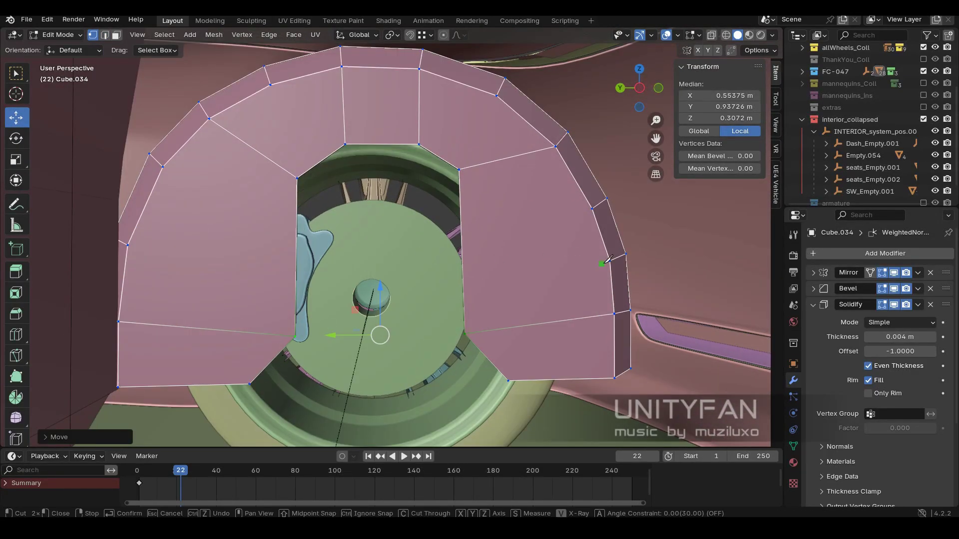
mouse_move(356, 266)
middle_down()
mouse_move(474, 354)
mouse_move(428, 286)
mouse_move(366, 263)
middle_up()
key(shift+z)
alt+click(413, 270)
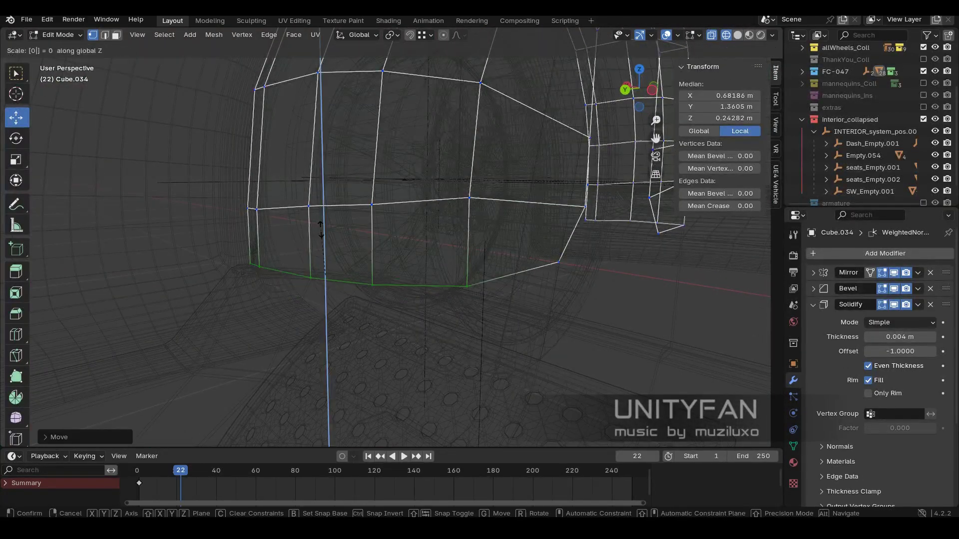
Step: Flatten the arch cover's bottom edge loop and lower it
key(Return)
key(shift+z)
scroll(350, 235, up, 4)
key(g)
click(425, 250)
middle_drag(425, 249, 410, 252)
scroll(409, 254, up, 3)
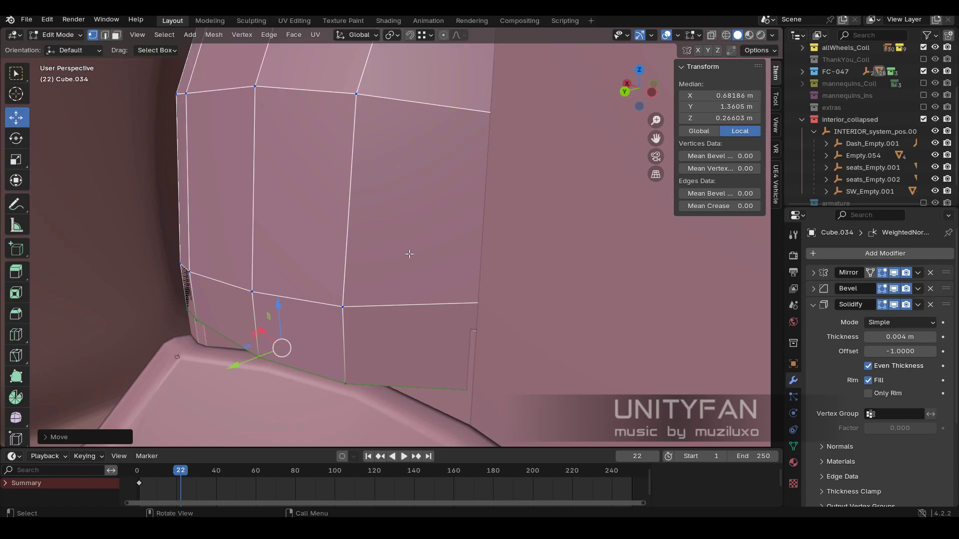
Step: Cancel the pending scale and set Solid shading from the Z pie
mouse_move(409, 254)
middle_down()
mouse_move(512, 261)
mouse_move(470, 272)
mouse_move(434, 264)
middle_up()
key(shift+z)
key(shift+z)
key(shift+z)
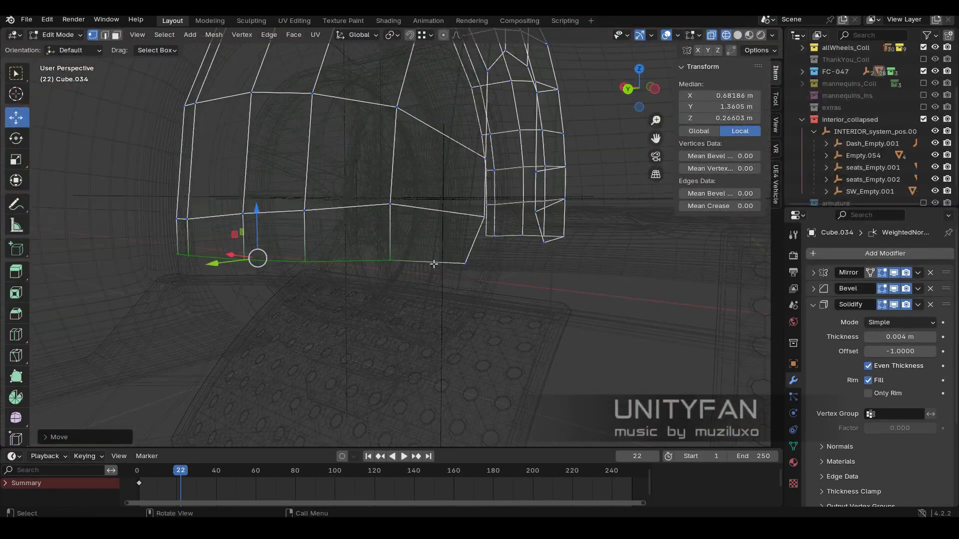
key(Escape)
Step: Inspect door panel Cube.033 in face select mode, then resume editing Cube.034
key(shift+z)
key(shift+z)
middle_drag(228, 221, 372, 302)
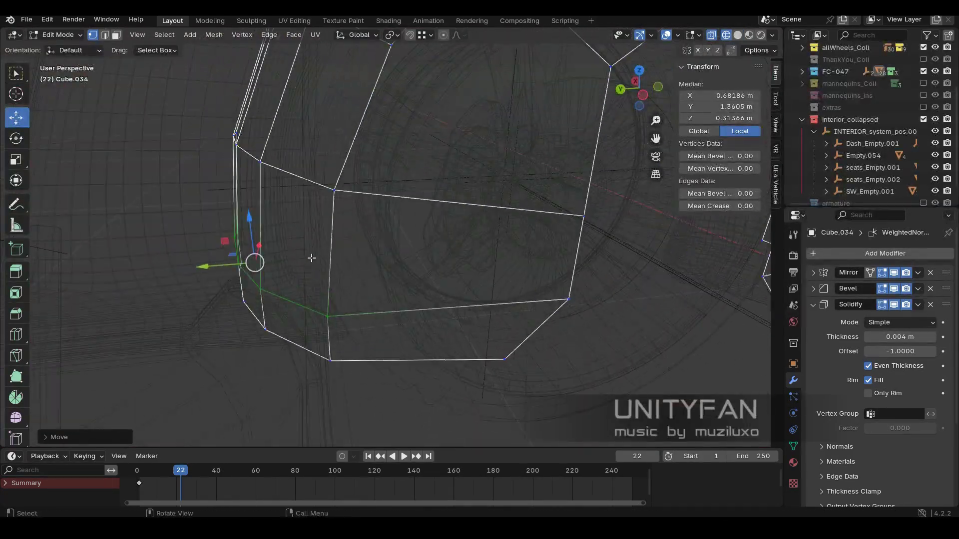
key(z)
click(412, 306)
mouse_move(332, 331)
middle_down()
mouse_move(373, 349)
mouse_move(450, 291)
mouse_move(420, 342)
middle_up()
key(Tab)
click(426, 309)
key(Tab)
key(shift+z)
key(3)
click(235, 315)
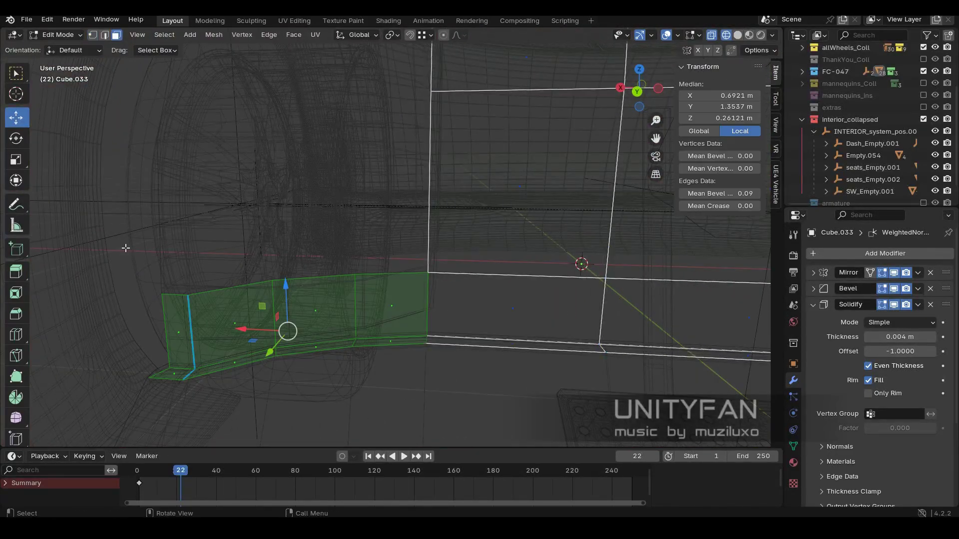
key(shift+z)
key(Tab)
click(360, 261)
key(Tab)
key(shift+z)
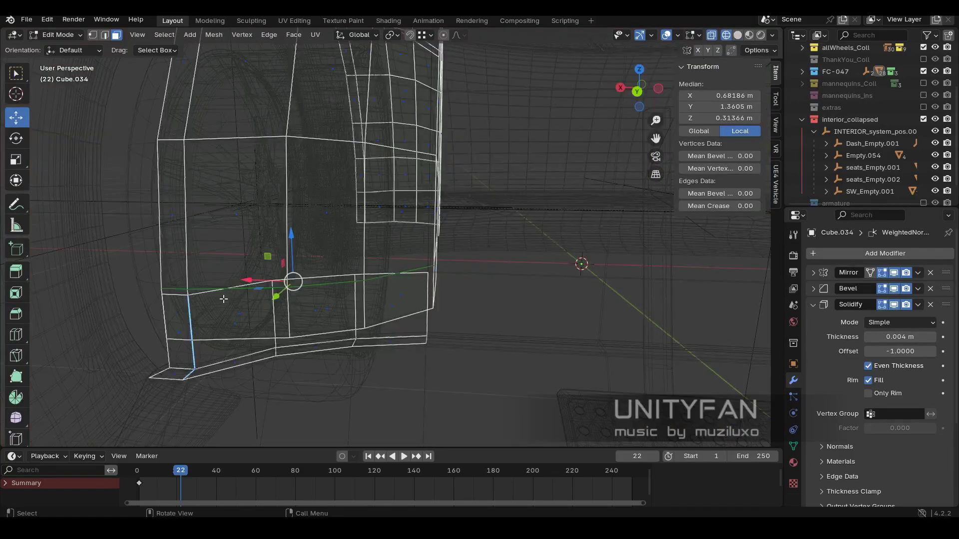
Step: Merge Cube.034's lower vertices into a cleaner bottom edge
key(a)
key(m)
click(240, 319)
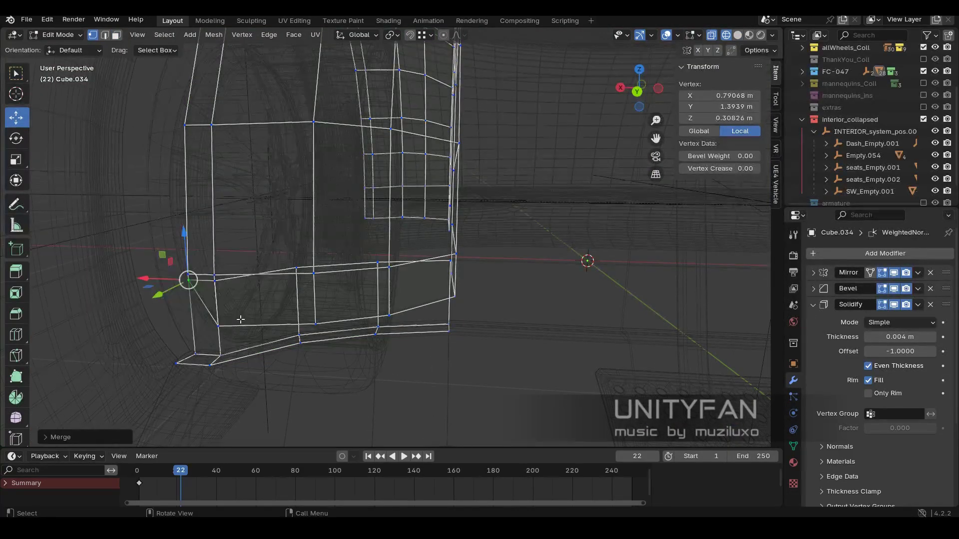
key(ctrl+z)
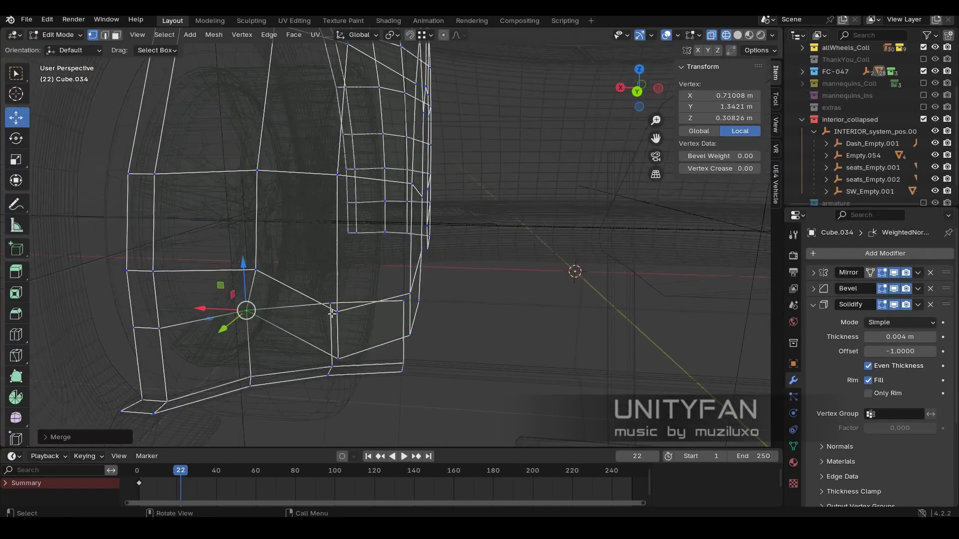
click(336, 239)
middle_drag(336, 239, 285, 301)
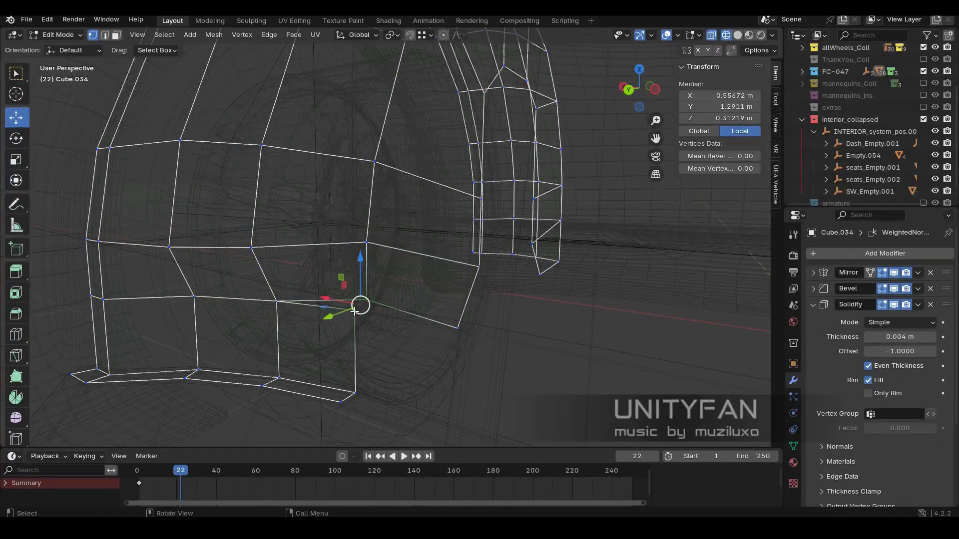
key(ctrl+z)
middle_drag(354, 311, 408, 327)
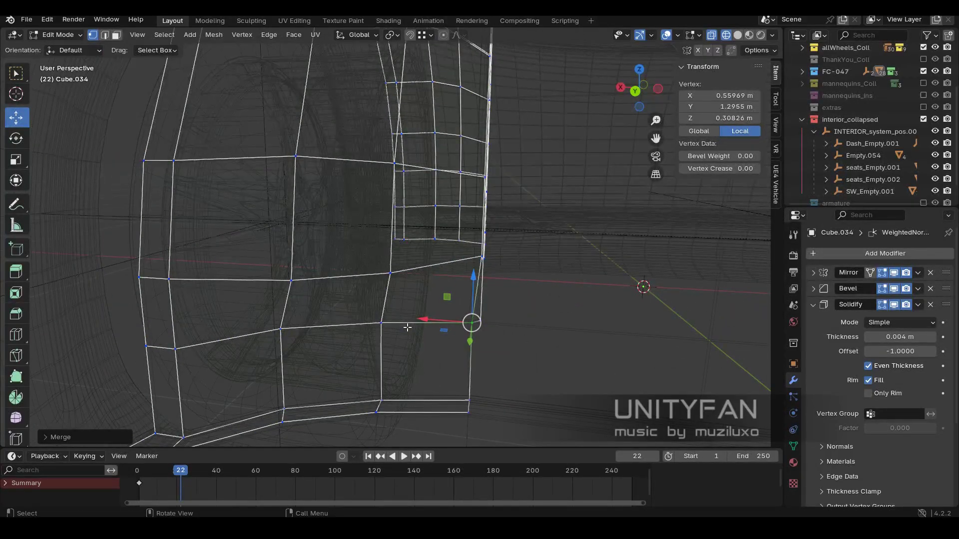
Step: Move a pocket rim edge in Solid shading and return to Object Mode
key(z)
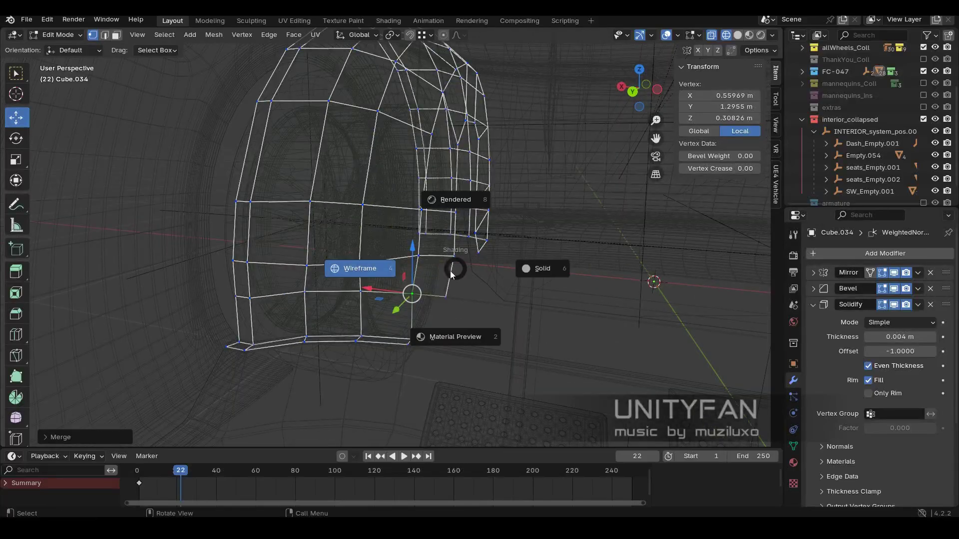
click(535, 268)
key(g)
click(405, 226)
middle_drag(404, 226, 430, 253)
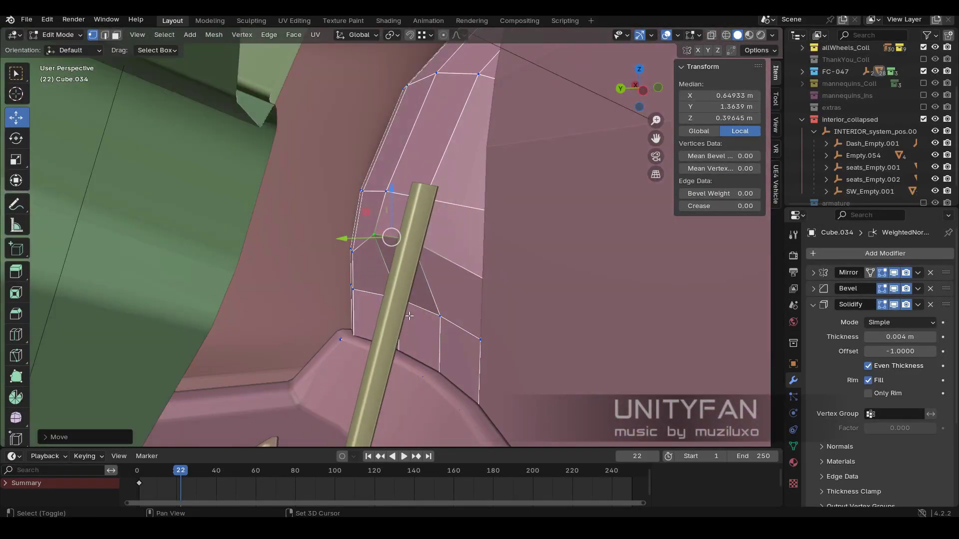
key(Tab)
key(Tab)
Step: Move a pocket-edge vertex and select the three vertices around the open bottom
key(shift+z)
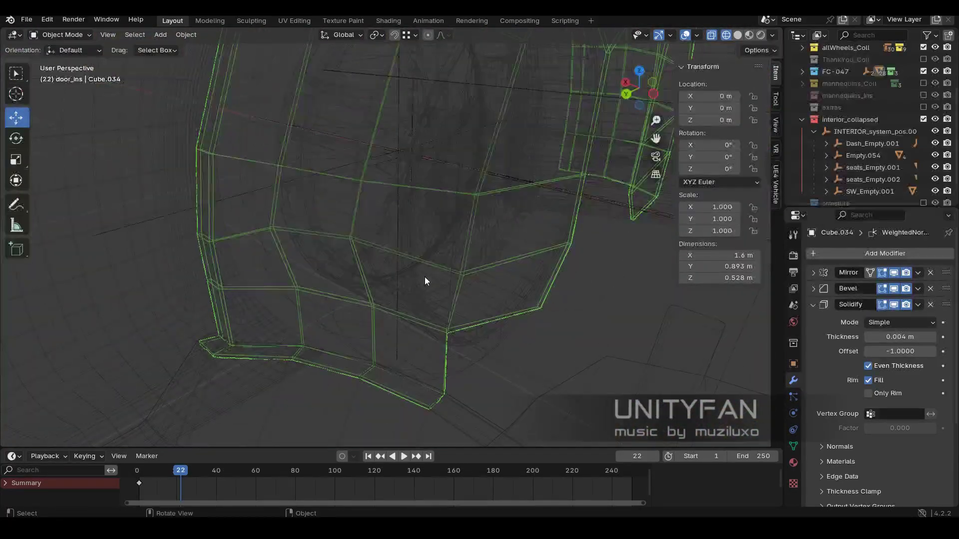
click(475, 253)
key(g)
key(x)
key(shift+z)
mouse_move(449, 250)
middle_down()
mouse_move(340, 283)
mouse_move(350, 353)
middle_up()
key(shift+z)
click(350, 353)
mouse_move(381, 384)
middle_down()
mouse_move(442, 402)
mouse_move(379, 309)
mouse_move(325, 270)
middle_up()
click(410, 380)
key(shift+z)
key(shift+z)
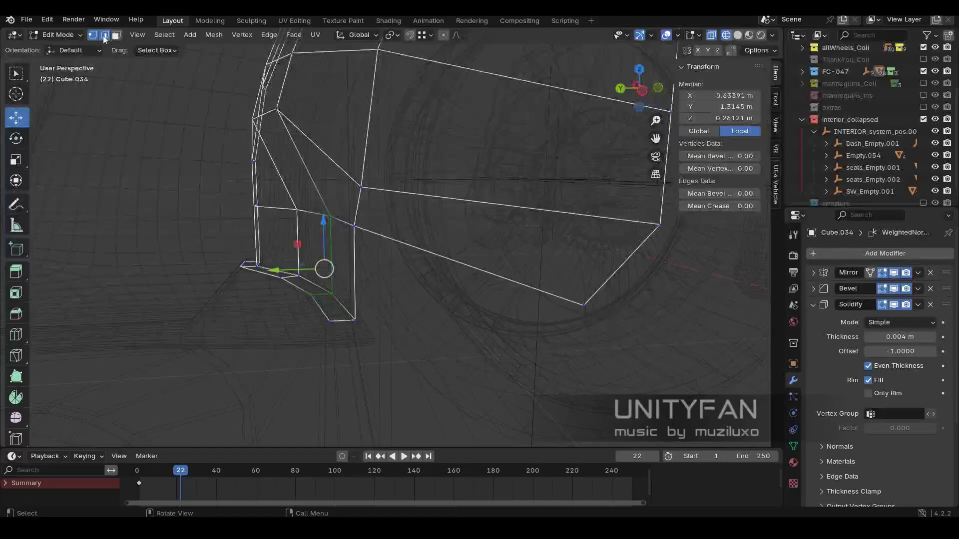
Step: Fill the open bottom with a face and split it with a knife cut
key(f)
middle_drag(430, 246, 397, 266)
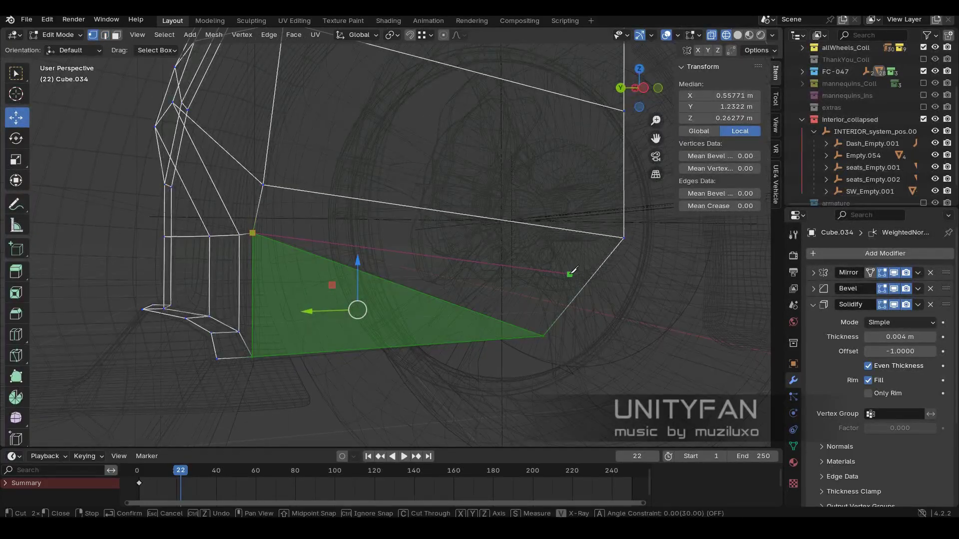
click(588, 278)
key(Return)
key(g)
click(487, 300)
middle_drag(487, 300, 388, 300)
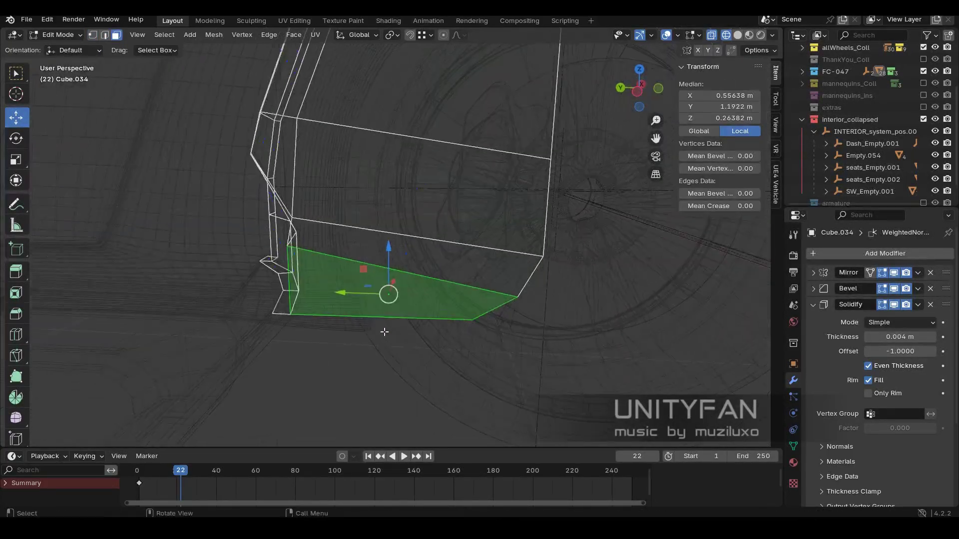
key(Tab)
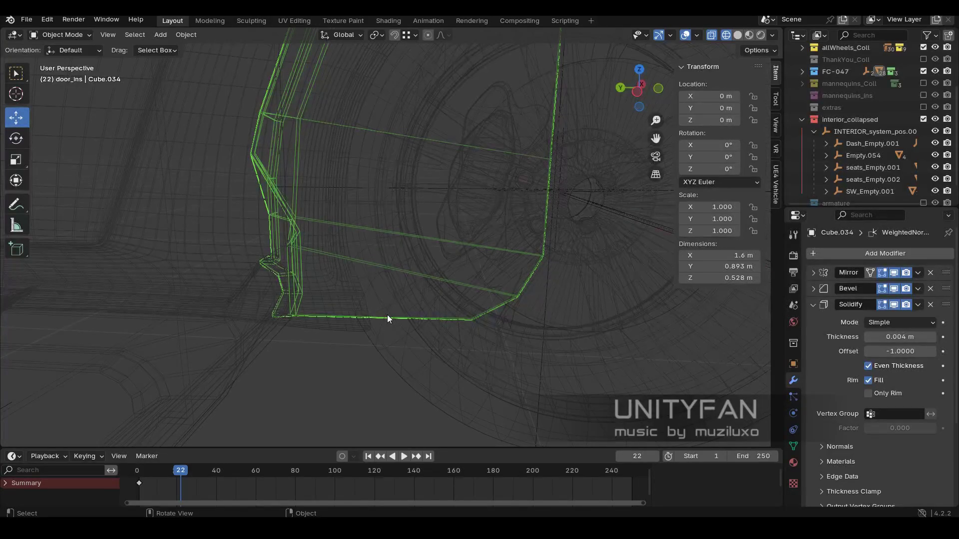
Step: Inspect the new faces in Solid shading, then select door panel Cube.033
key(Tab)
key(shift+z)
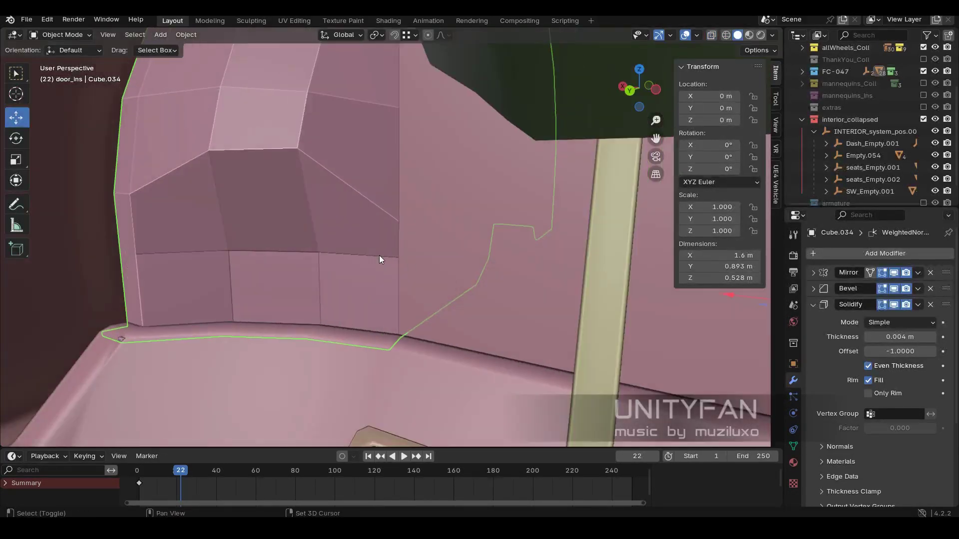
mouse_move(379, 256)
middle_down()
mouse_move(474, 272)
mouse_move(388, 286)
mouse_move(454, 277)
middle_up()
key(Tab)
click(388, 286)
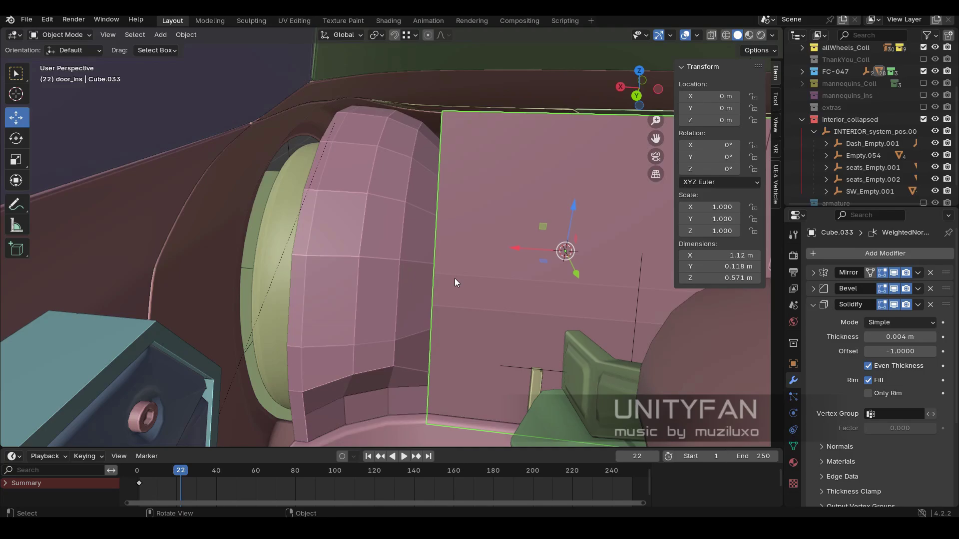
Step: Move the door panel's side edge outward along X
key(Tab)
scroll(454, 283, up, 3)
click(460, 281)
middle_drag(460, 280, 478, 253)
key(g)
key(x)
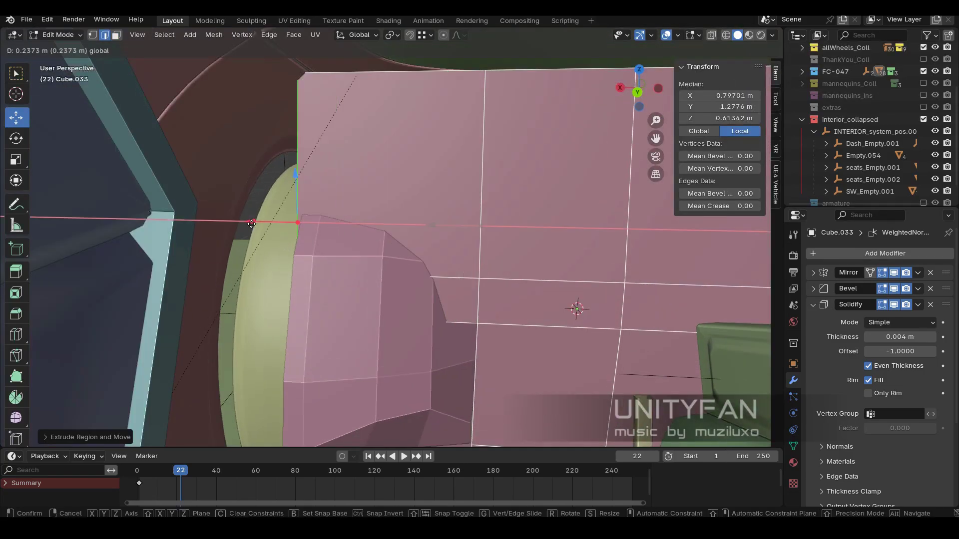
click(324, 248)
middle_drag(325, 248, 304, 277)
click(392, 299)
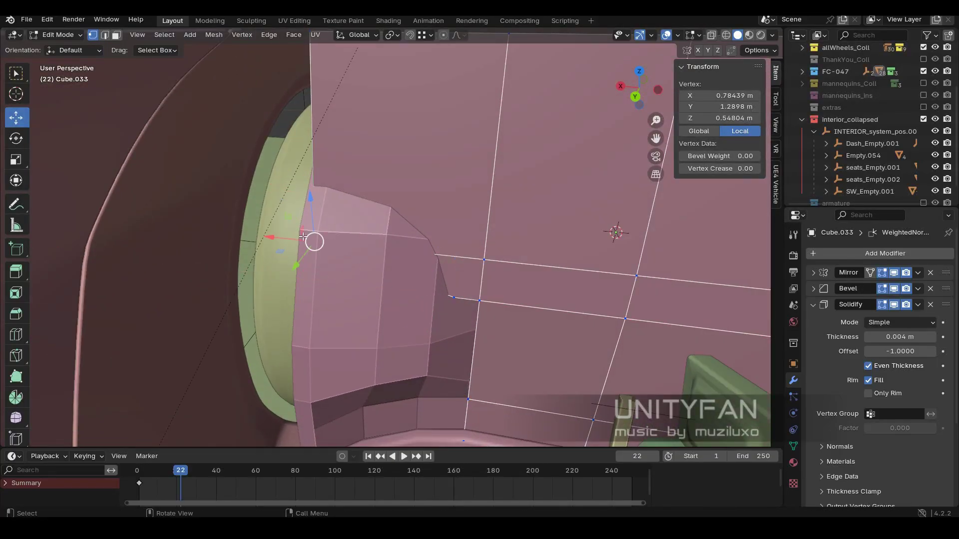
Step: Reposition the pocket's upper-corner vertex, knife-cut the panel, and return to Object Mode
middle_drag(439, 257, 83, 321)
key(ctrl+r)
key(g)
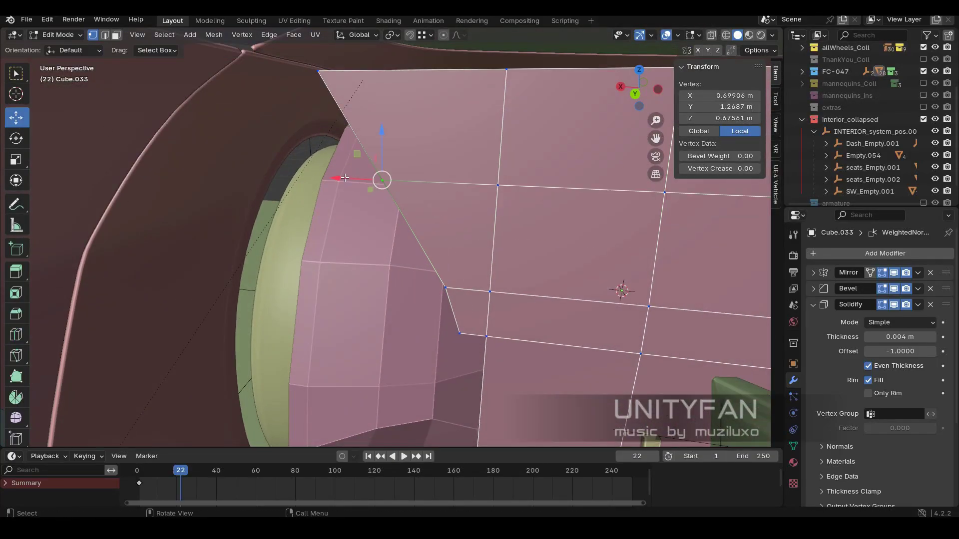
mouse_move(381, 178)
middle_down()
mouse_move(516, 255)
mouse_move(288, 129)
mouse_move(422, 306)
mouse_move(349, 242)
mouse_move(423, 271)
mouse_move(320, 218)
middle_up()
click(423, 270)
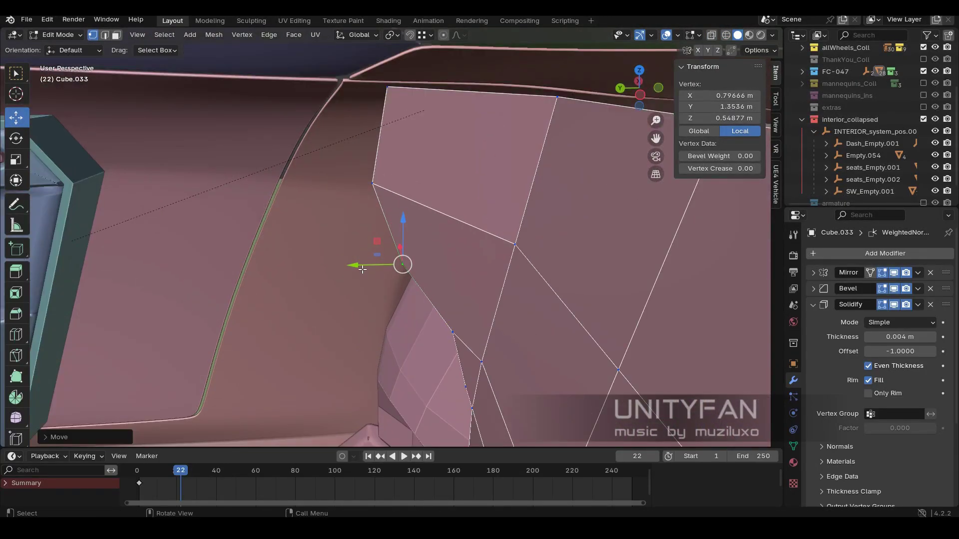
middle_drag(311, 262, 465, 247)
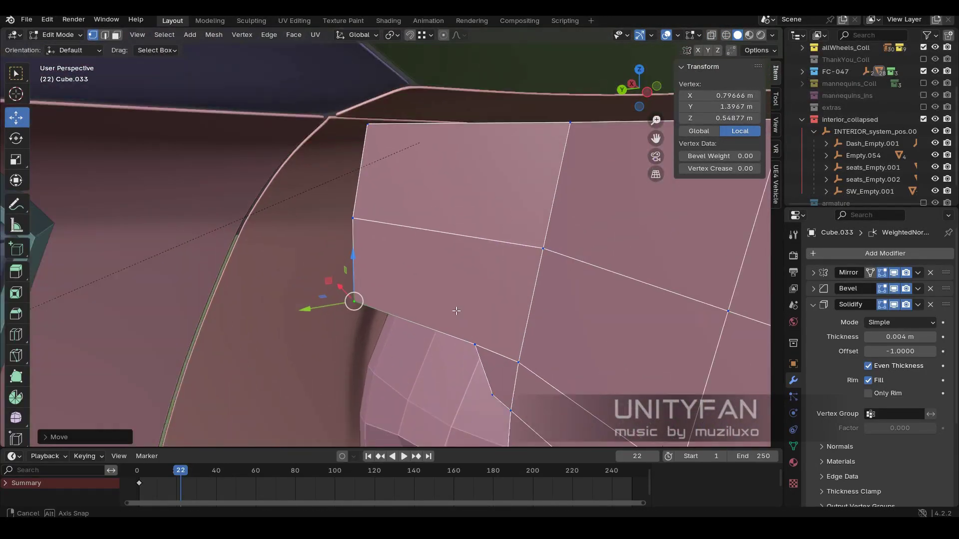
key(k)
scroll(456, 250, down, 4)
scroll(479, 259, down, 4)
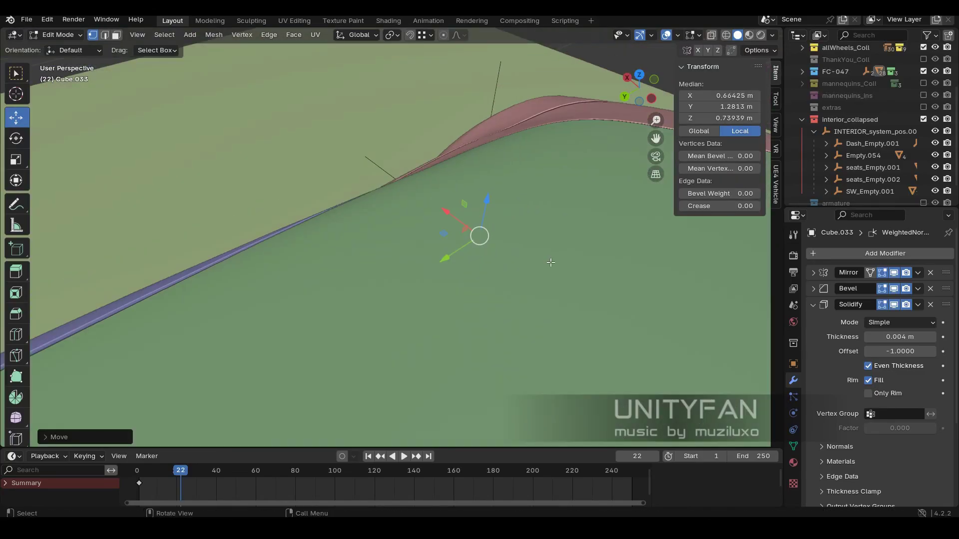
key(Tab)
scroll(448, 201, down, 2)
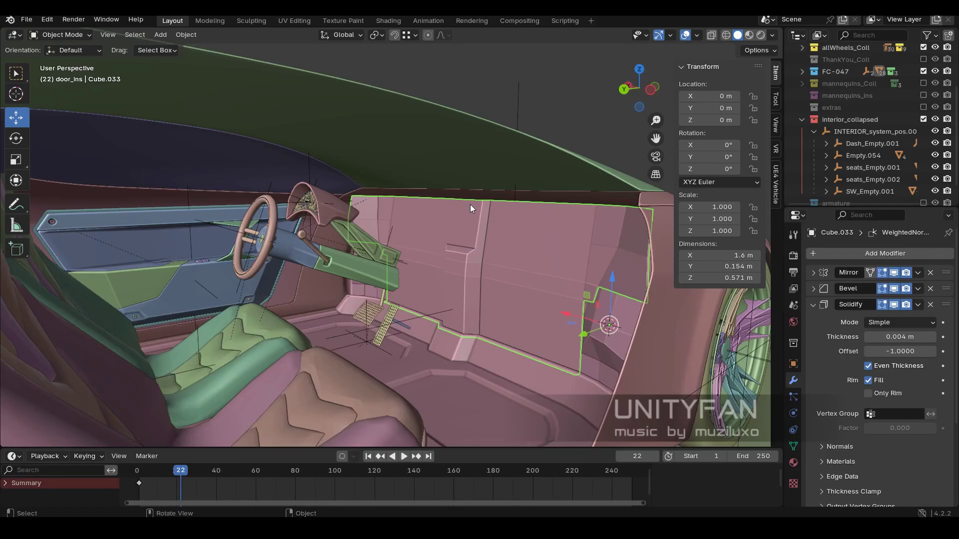
Step: Raise the door panel's upper-left corner vertex straight up
scroll(469, 208, up, 3)
scroll(429, 256, up, 3)
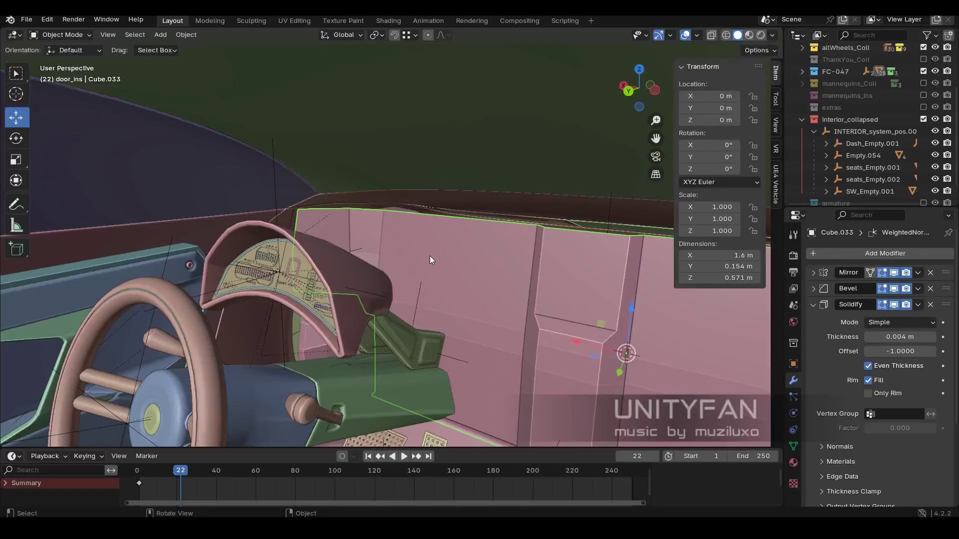
key(Tab)
middle_drag(325, 225, 342, 175)
drag(341, 175, 350, 181)
mouse_move(350, 180)
middle_down()
mouse_move(385, 170)
mouse_move(400, 225)
middle_up()
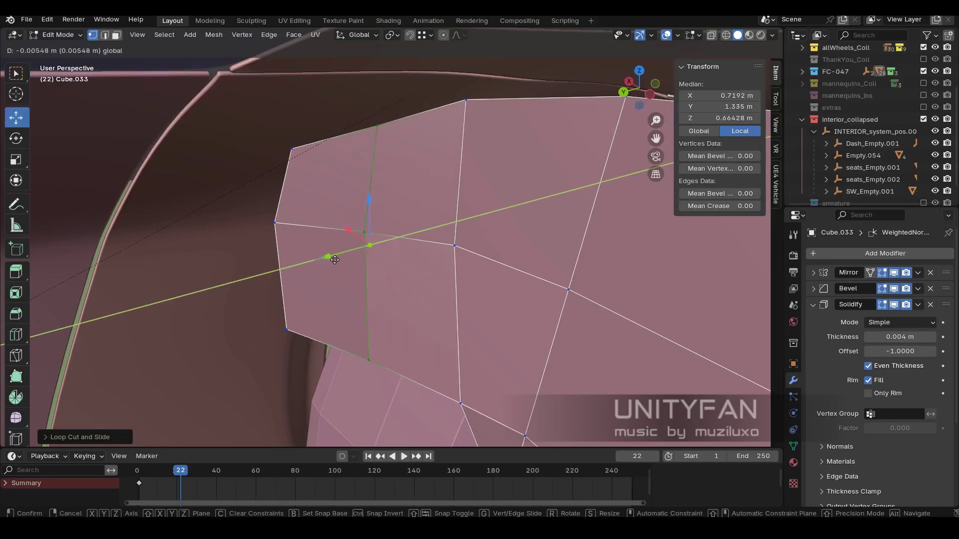
drag(416, 138, 416, 131)
scroll(416, 131, down, 5)
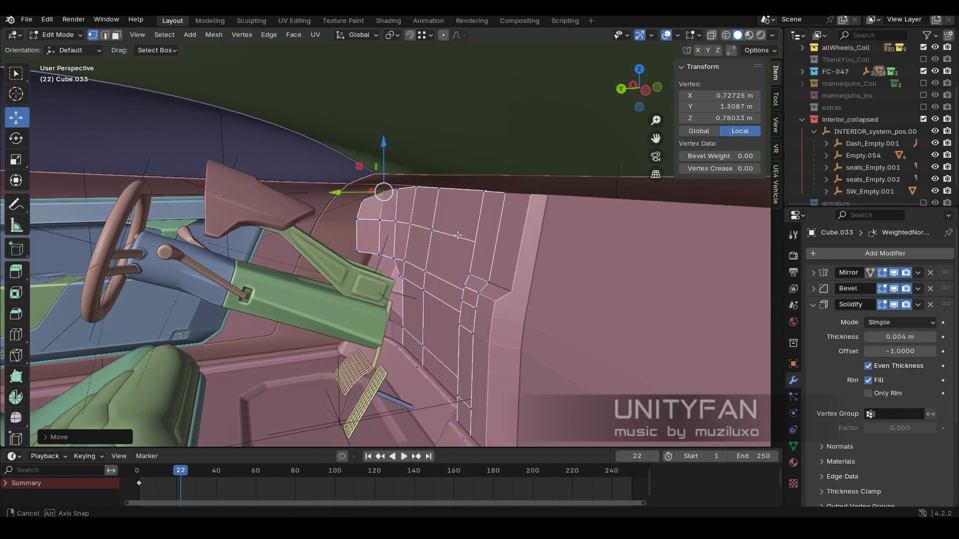
mouse_move(417, 131)
middle_down()
mouse_move(535, 239)
mouse_move(468, 258)
middle_up()
scroll(467, 258, up, 4)
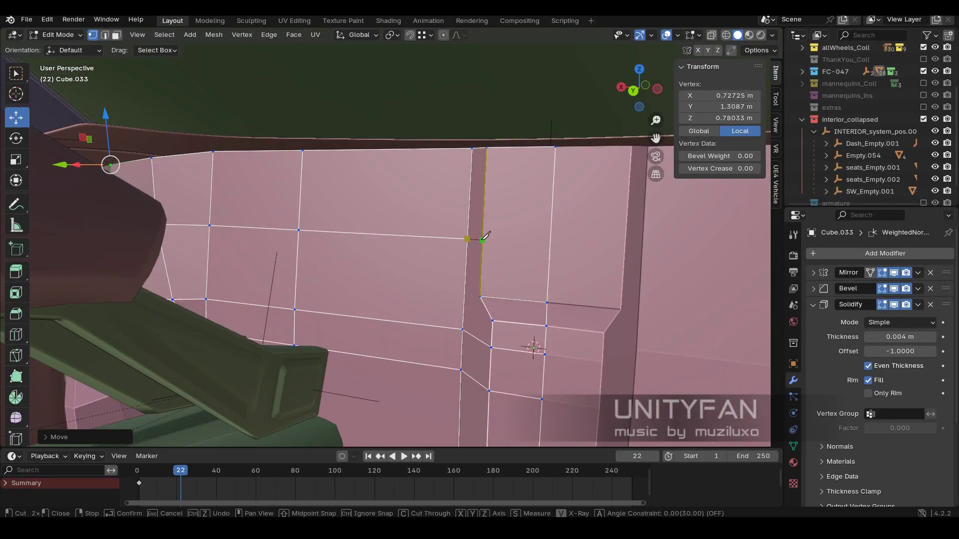
middle_drag(547, 243, 472, 270)
Step: Tilt the panel's top face strip about 27 degrees around X
key(3)
alt+click(471, 270)
key(shift+space)
key(r)
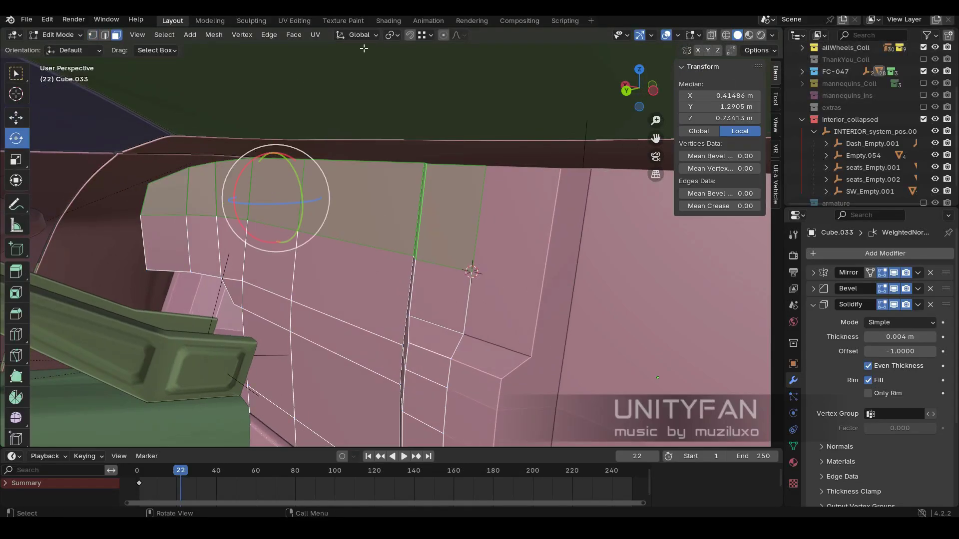
drag(421, 255, 399, 226)
click(402, 221)
middle_drag(402, 221, 91, 34)
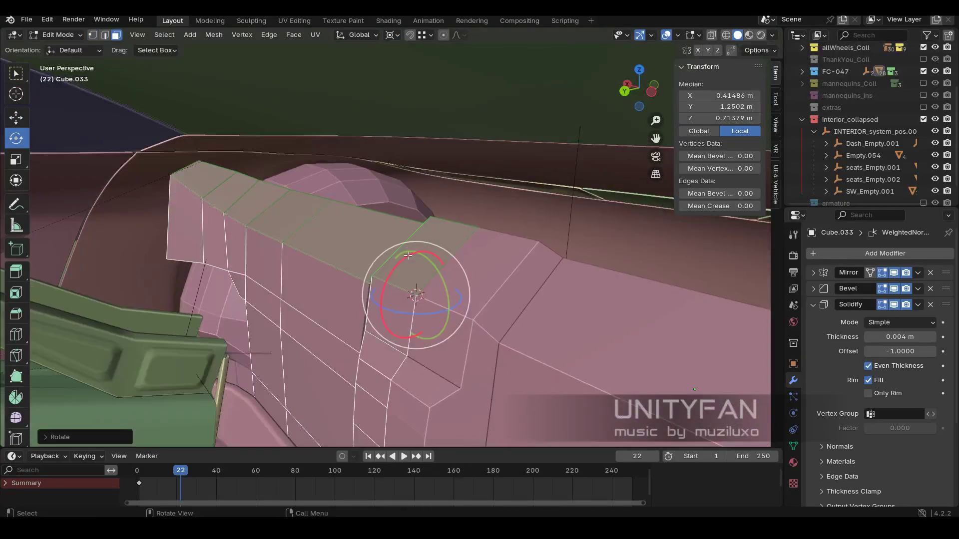
middle_drag(543, 268, 332, 268)
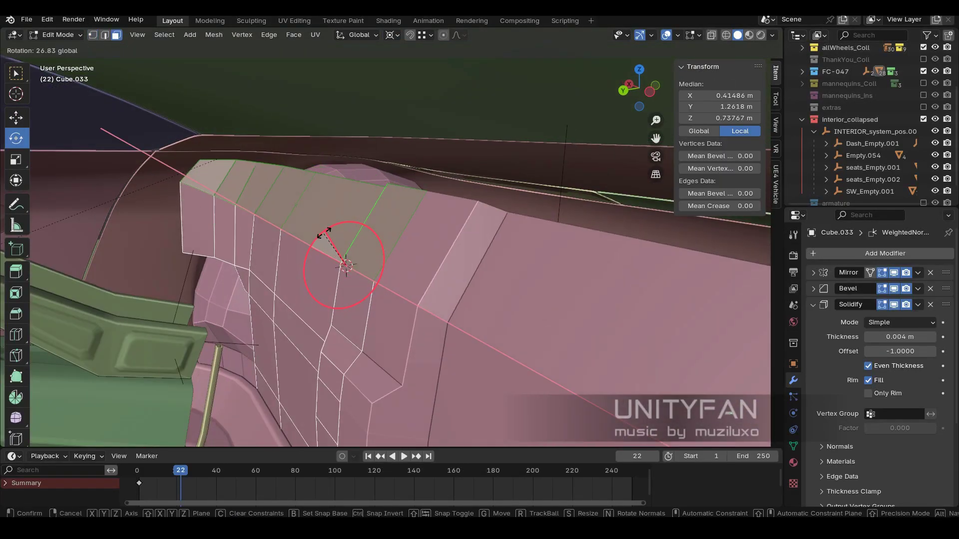
drag(332, 268, 335, 260)
mouse_move(336, 260)
middle_down()
mouse_move(374, 297)
mouse_move(408, 298)
middle_up()
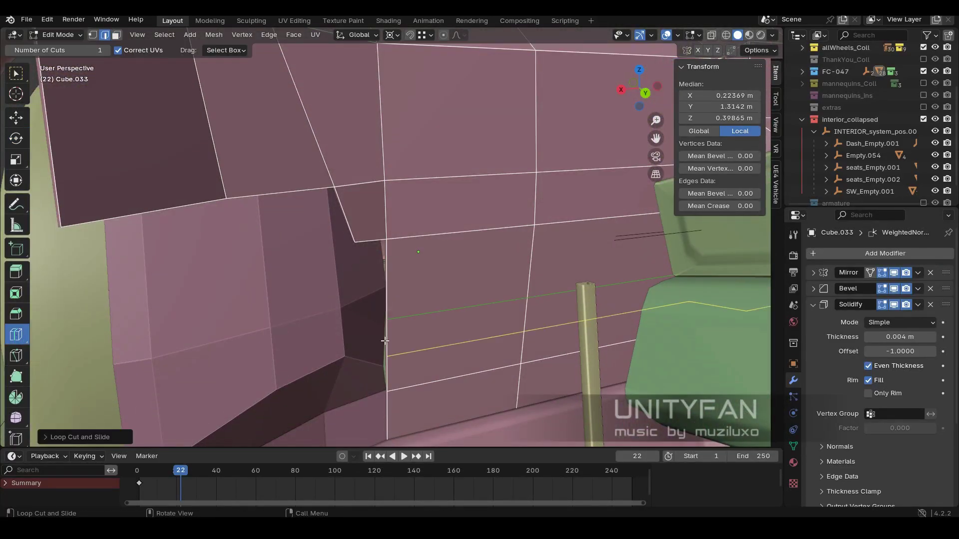
Step: Move a single corner vertex of the door panel into a new position
mouse_move(380, 263)
middle_down()
mouse_move(390, 320)
mouse_move(429, 353)
mouse_move(452, 352)
middle_up()
key(Tab)
key(Tab)
scroll(435, 179, up, 5)
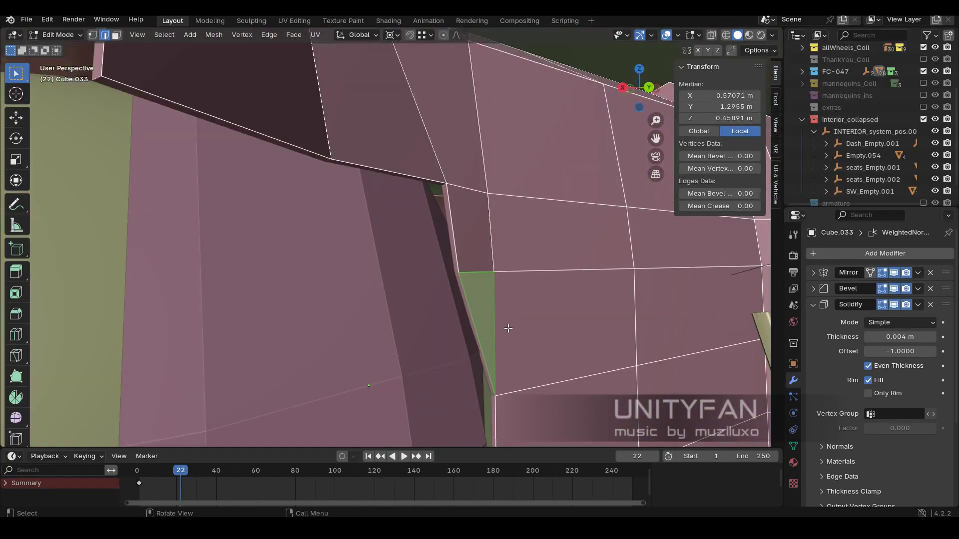
key(1)
click(435, 179)
middle_drag(436, 179, 125, 135)
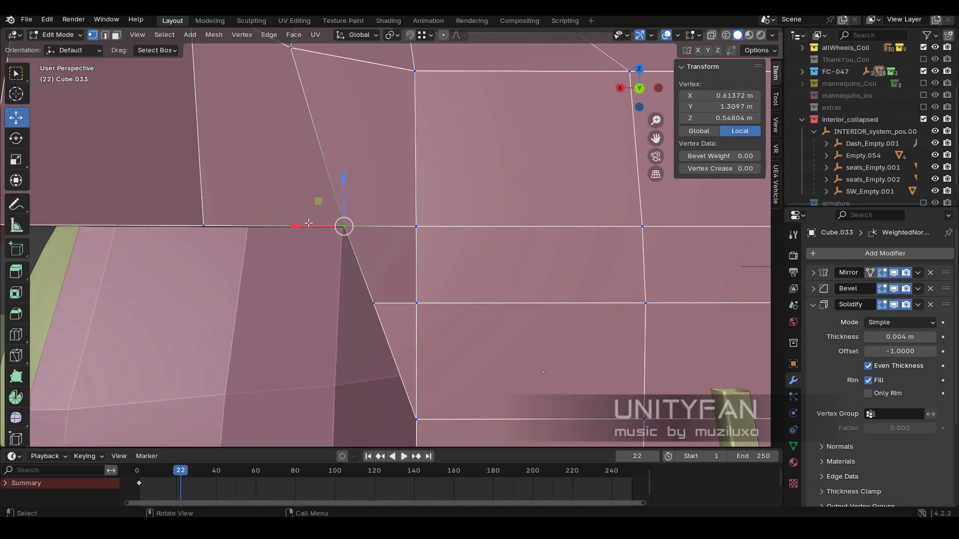
drag(309, 223, 295, 226)
middle_drag(295, 225, 392, 301)
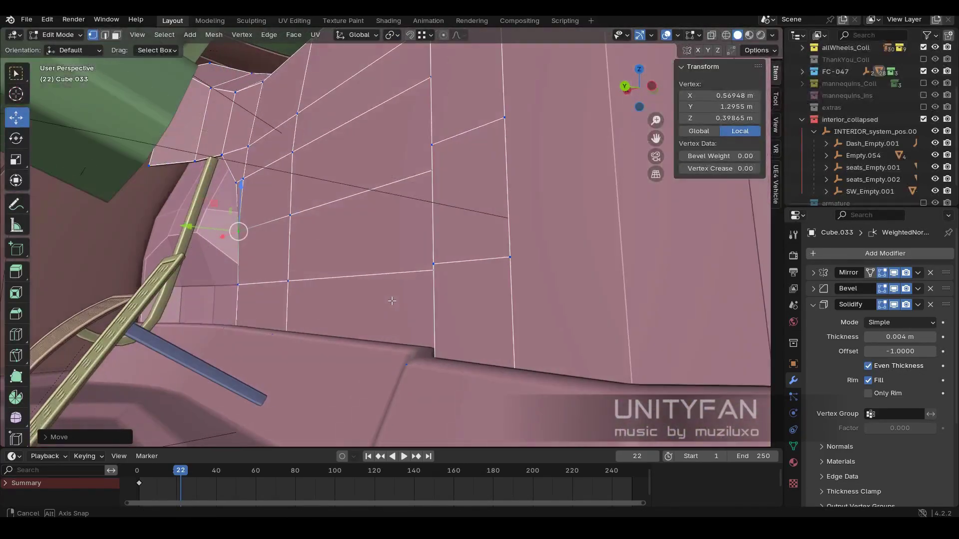
Step: Reselect the pink door panel and move its selected vertices to extend the front edge
key(Tab)
click(463, 323)
mouse_move(463, 324)
middle_down()
mouse_move(350, 351)
mouse_move(406, 259)
mouse_move(302, 274)
mouse_move(421, 224)
mouse_move(429, 232)
middle_up()
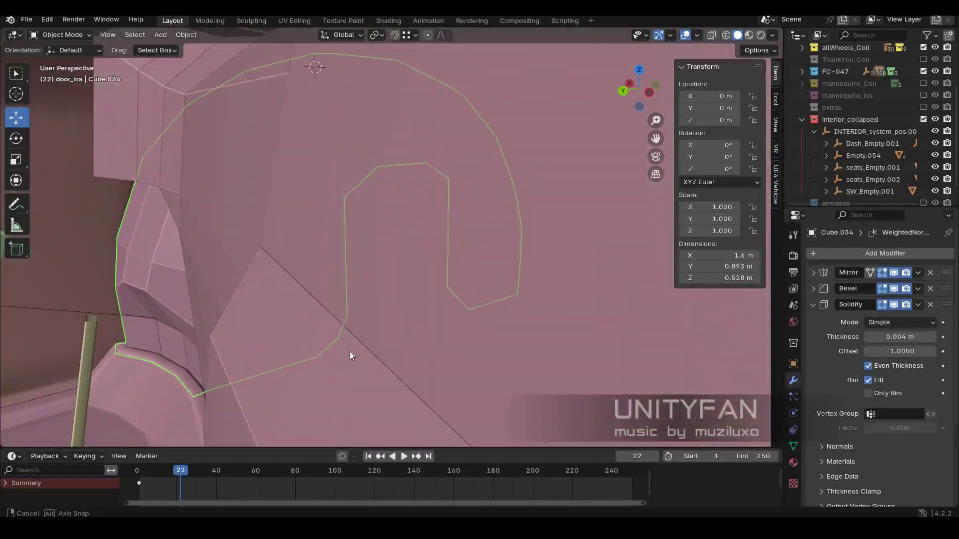
click(406, 259)
key(Tab)
key(g)
click(435, 236)
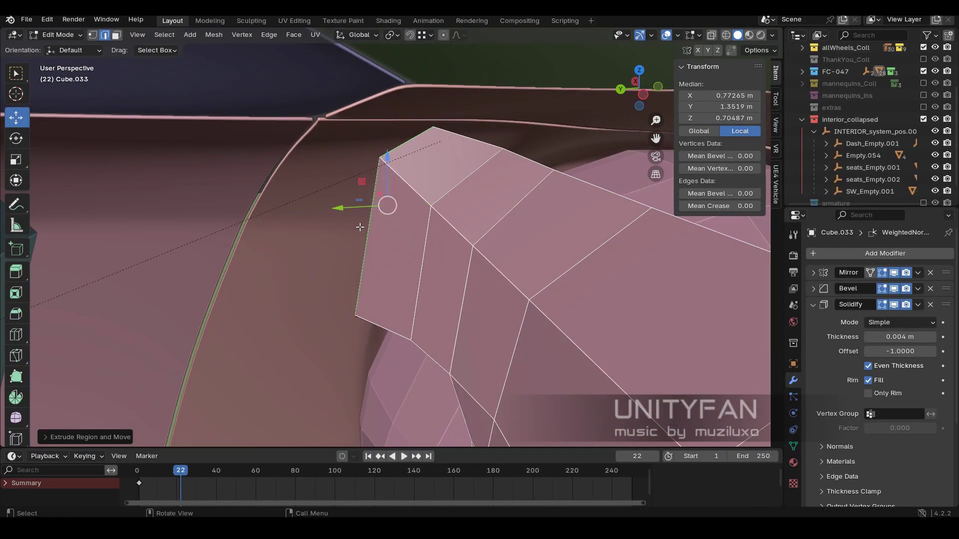
Step: Add an edge loop across the door panel and begin a knife outline for a pocket
middle_drag(360, 227, 434, 223)
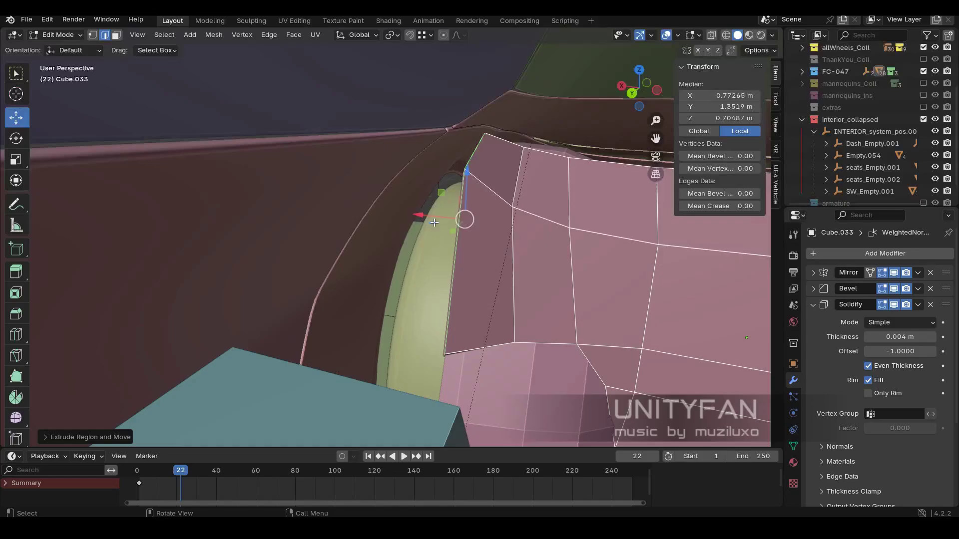
click(391, 177)
middle_drag(391, 177, 7, 332)
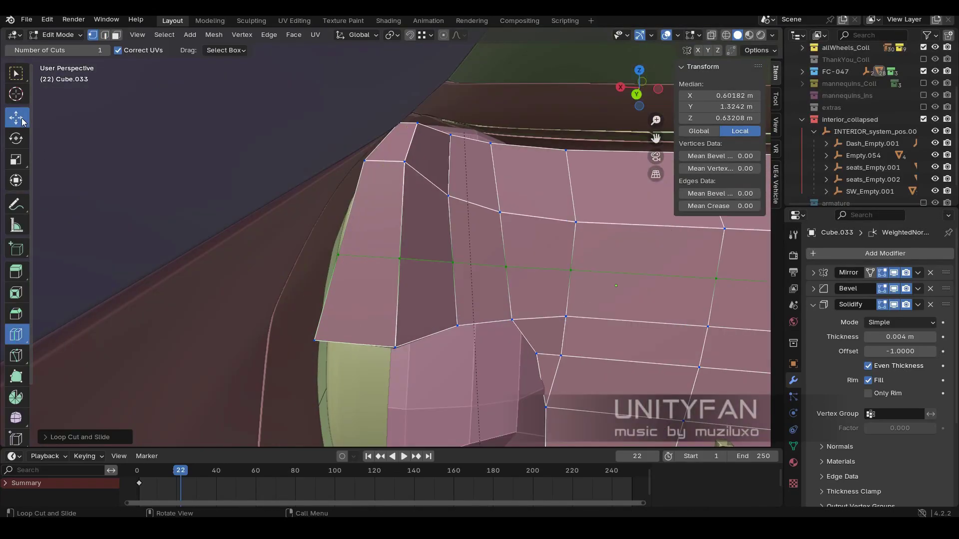
click(15, 118)
mouse_move(256, 256)
middle_down()
mouse_move(551, 292)
mouse_move(449, 300)
mouse_move(424, 335)
mouse_move(276, 323)
middle_up()
key(w)
key(k)
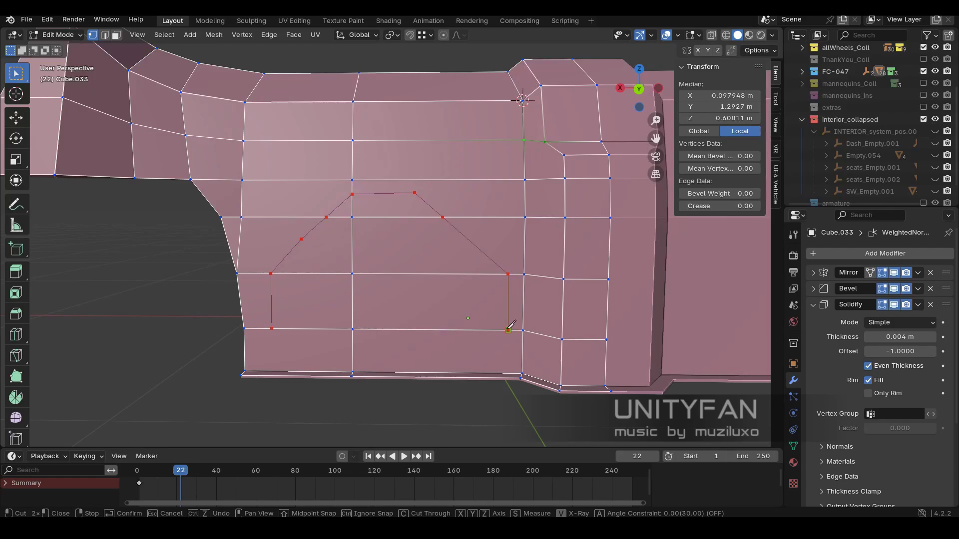
Step: Finish the lower pocket outline, inset its face into a rim, and recess it
key(Return)
key(3)
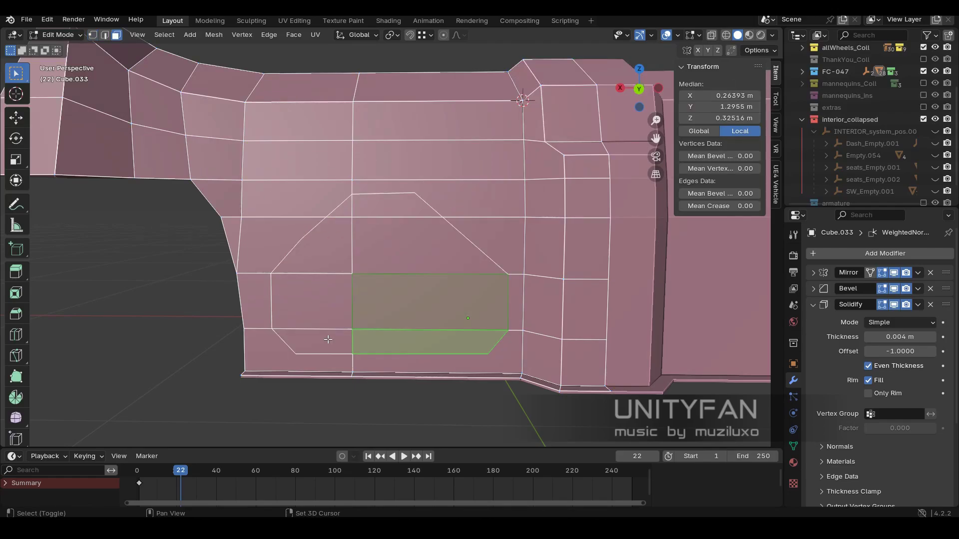
key(i)
click(535, 289)
middle_drag(535, 290, 455, 297)
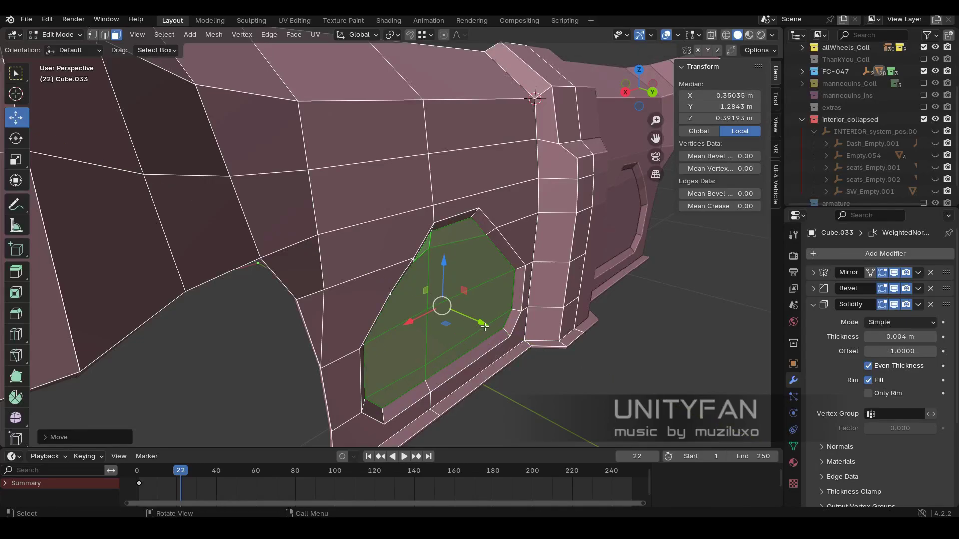
key(Tab)
key(Tab)
scroll(456, 296, up, 3)
Step: Knife-cut a rounded-rectangle outline for the next pocket on the door panel
key(k)
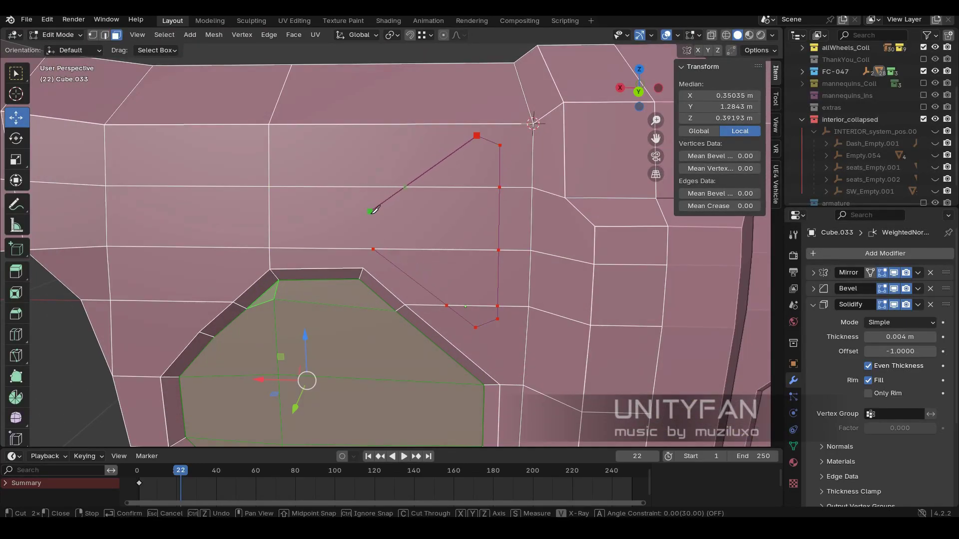
mouse_move(479, 311)
middle_down()
mouse_move(573, 315)
mouse_move(450, 276)
mouse_move(347, 217)
middle_up()
key(Tab)
scroll(573, 314, down, 4)
key(Tab)
scroll(450, 276, up, 4)
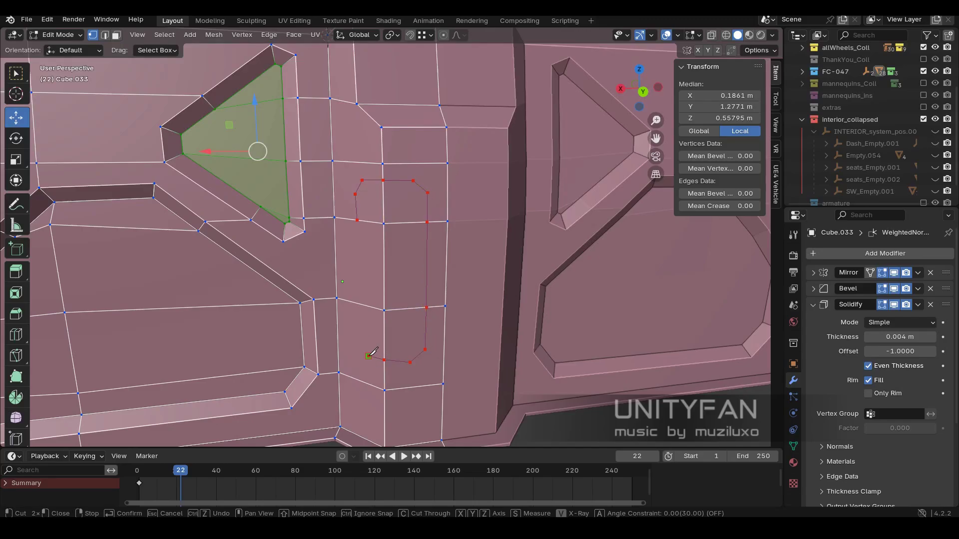
key(Return)
middle_drag(360, 217, 145, 37)
mouse_move(460, 257)
middle_down()
mouse_move(380, 250)
mouse_move(509, 374)
mouse_move(384, 200)
middle_up()
key(Tab)
scroll(509, 374, down, 4)
key(Tab)
scroll(369, 209, up, 5)
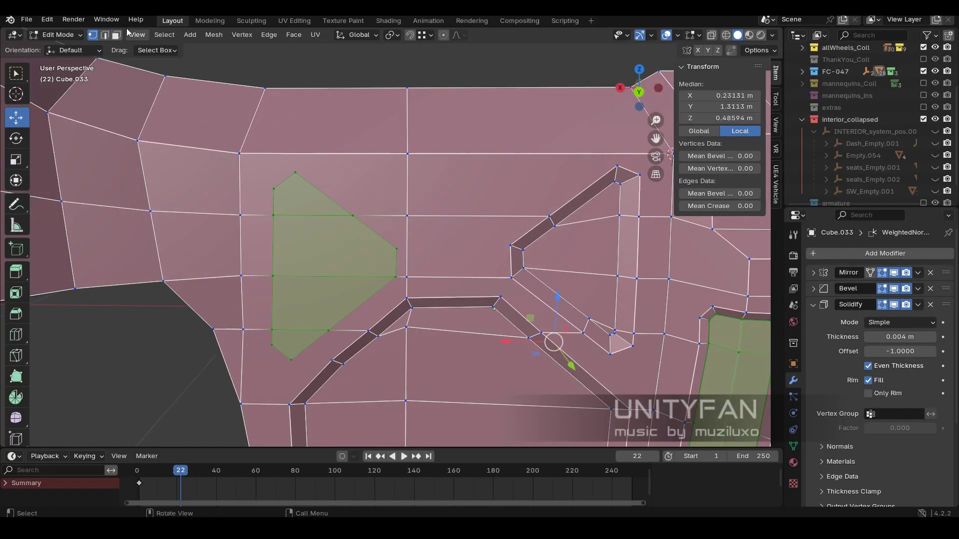
Step: Inset the newly cut pocket faces to form bevelled rims
key(3)
scroll(431, 307, up, 2)
key(i)
click(417, 307)
scroll(417, 307, down, 3)
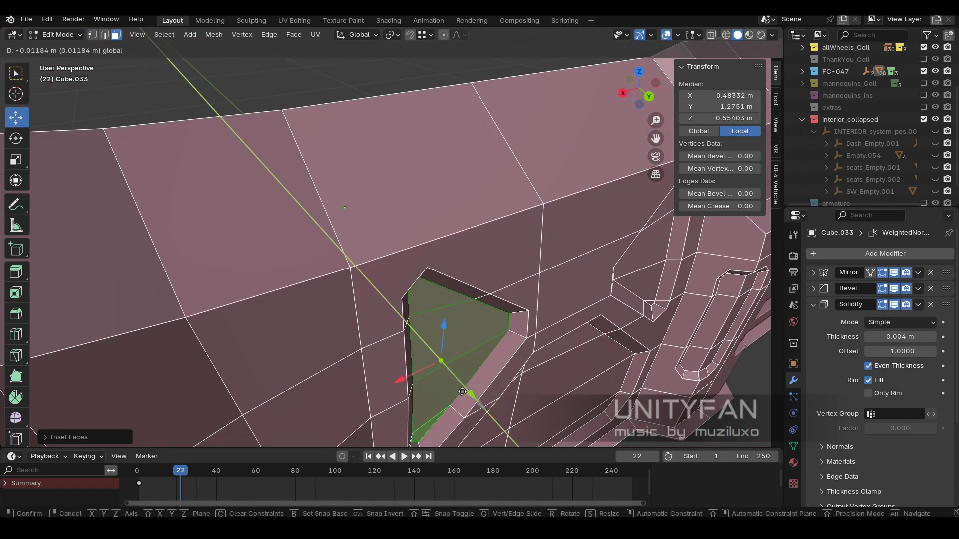
middle_drag(417, 307, 457, 344)
key(Tab)
middle_drag(471, 261, 509, 321)
scroll(509, 321, up, 5)
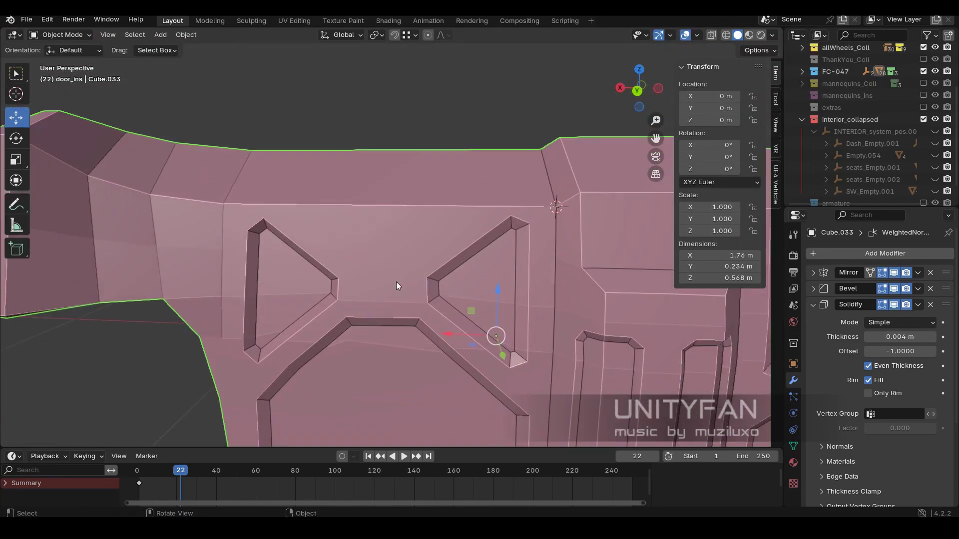
key(Tab)
scroll(397, 282, up, 3)
Step: Straighten a triangular pocket edge by scaling it to zero along X
key(2)
ctrl+click(322, 364)
key(s)
key(x)
key(0)
key(Return)
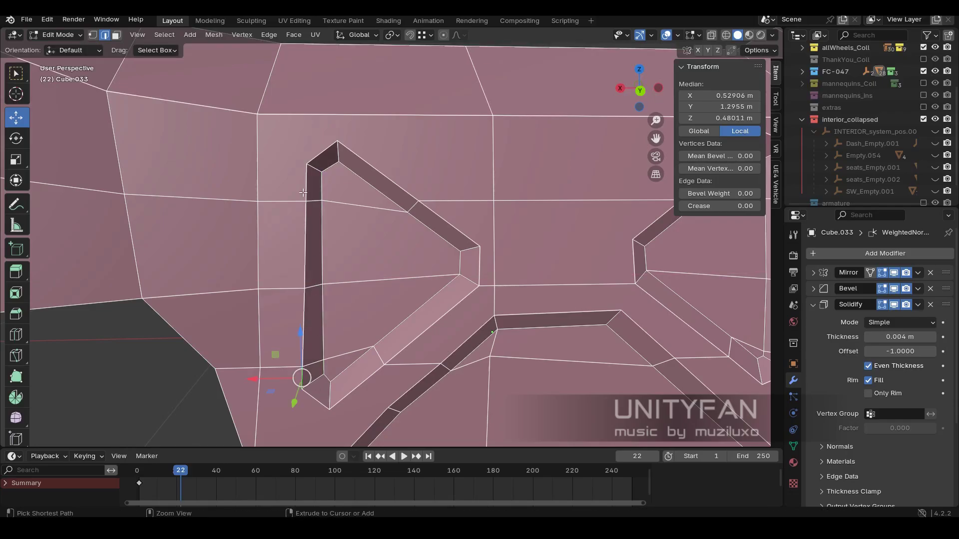
scroll(299, 280, down, 4)
scroll(300, 280, up, 2)
key(1)
scroll(330, 243, up, 1)
Step: Knife-cut another pocket outline, inset its faces and sink the floor into the panel
key(k)
click(330, 244)
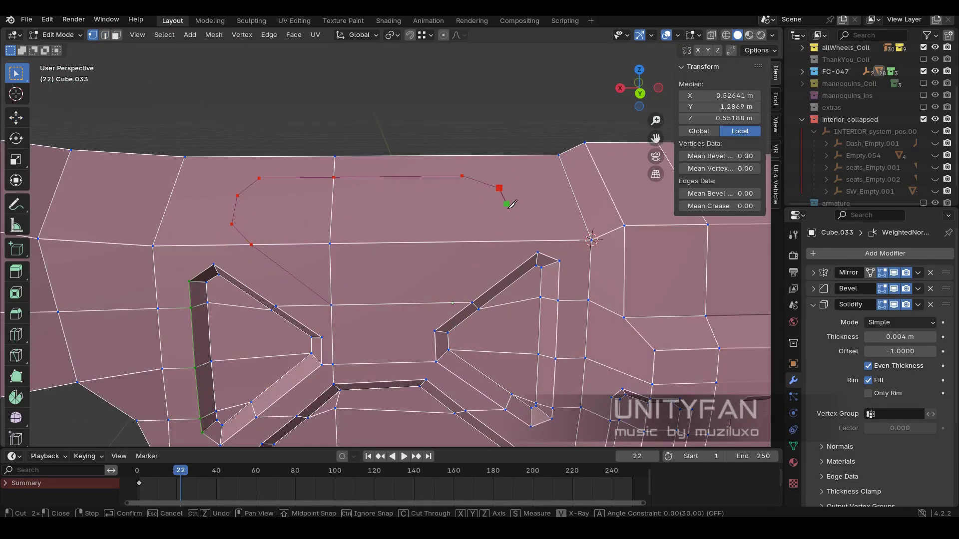
click(415, 303)
key(Return)
middle_drag(415, 304, 243, 162)
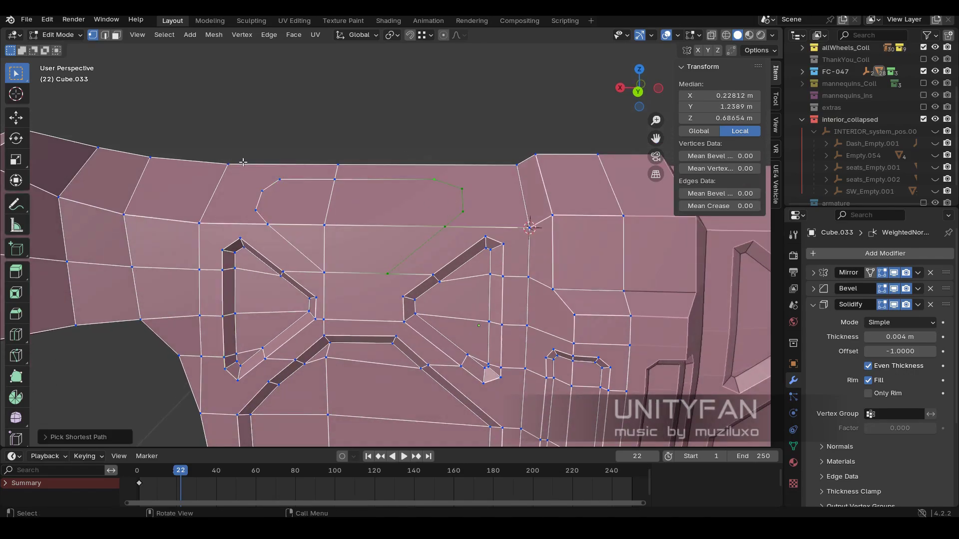
click(413, 214)
key(3)
scroll(362, 177, up, 2)
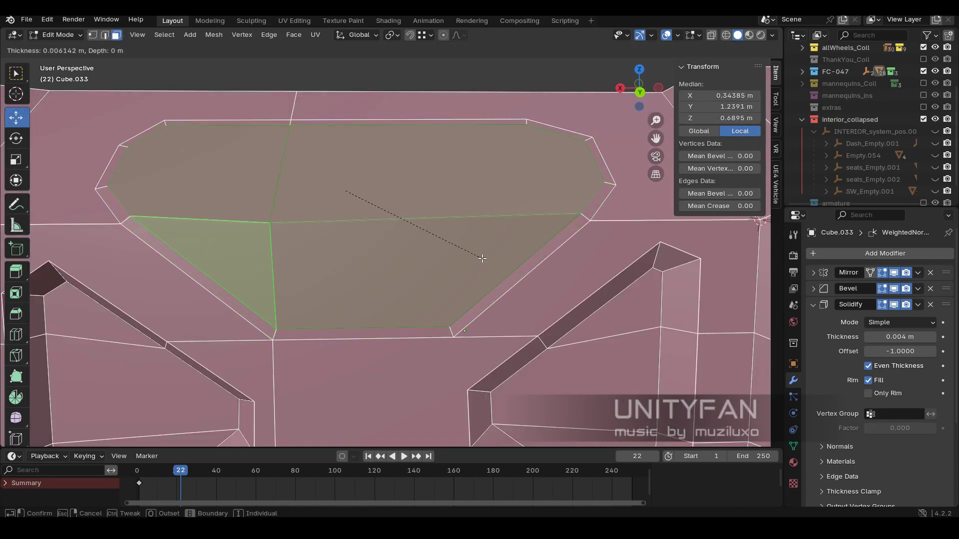
scroll(361, 177, up, 2)
mouse_move(362, 178)
middle_down()
mouse_move(350, 225)
mouse_move(376, 294)
middle_up()
key(s)
click(349, 225)
Step: Review the whole door part in object mode, then resume editing its front face
key(Tab)
scroll(353, 298, down, 3)
scroll(471, 356, down, 2)
scroll(350, 279, up, 3)
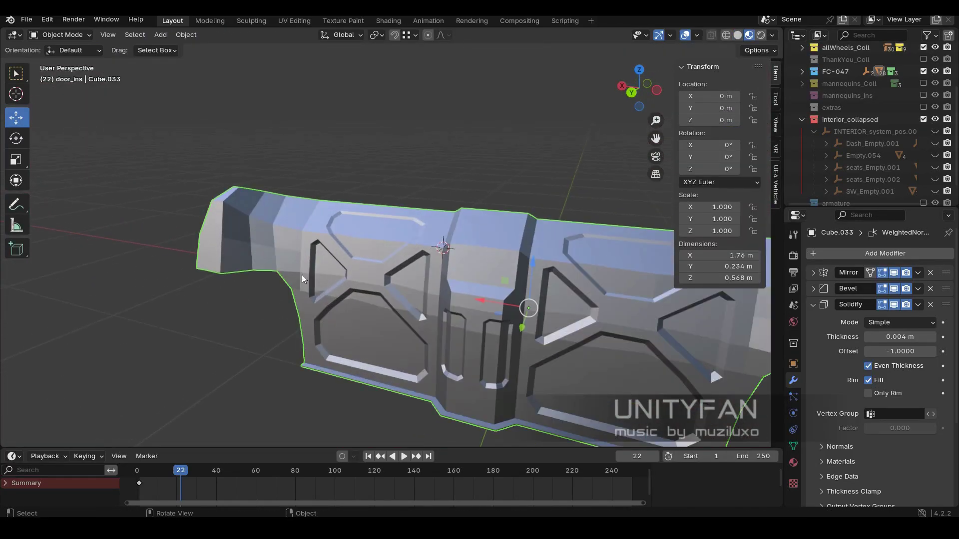
scroll(271, 239, up, 3)
key(Tab)
mouse_move(272, 238)
middle_down()
mouse_move(379, 259)
mouse_move(463, 297)
middle_up()
Step: Knife-cut a small octagon outline on the door panel
key(k)
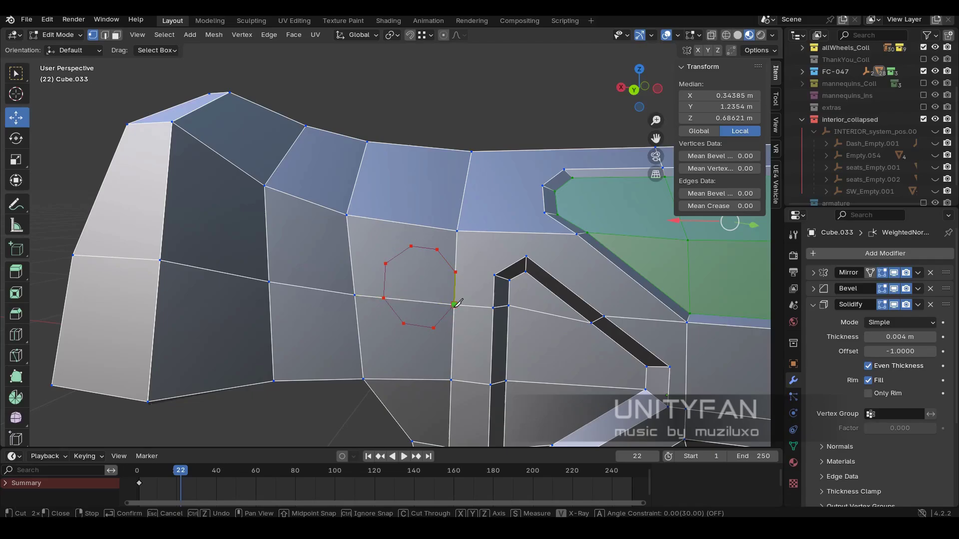
click(454, 304)
key(Return)
mouse_move(457, 303)
middle_down()
mouse_move(331, 345)
mouse_move(391, 344)
mouse_move(316, 308)
mouse_move(329, 220)
middle_up()
Step: Apply Shade Smooth to the door panel
key(Tab)
right_click(330, 220)
click(436, 256)
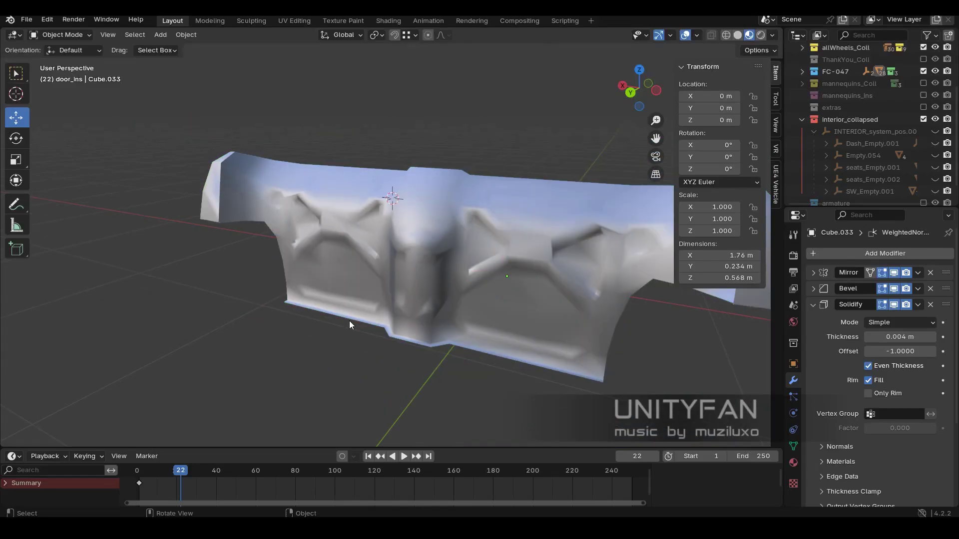
key(Tab)
Step: Select a pocket's edge loop, then undo three changes while inspecting the central pillar
scroll(114, 67, up, 3)
alt+click(372, 365)
scroll(399, 390, up, 2)
scroll(449, 418, up, 2)
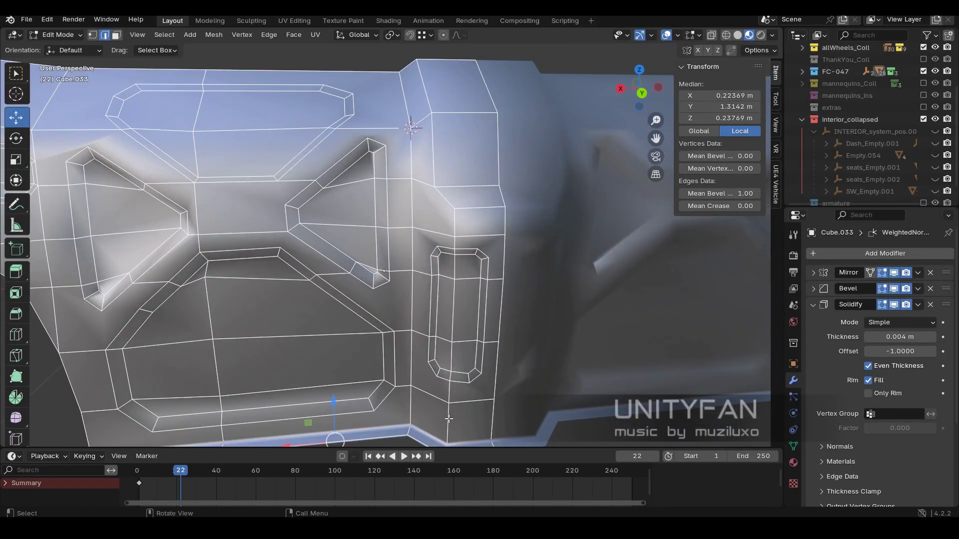
middle_drag(449, 380, 473, 372)
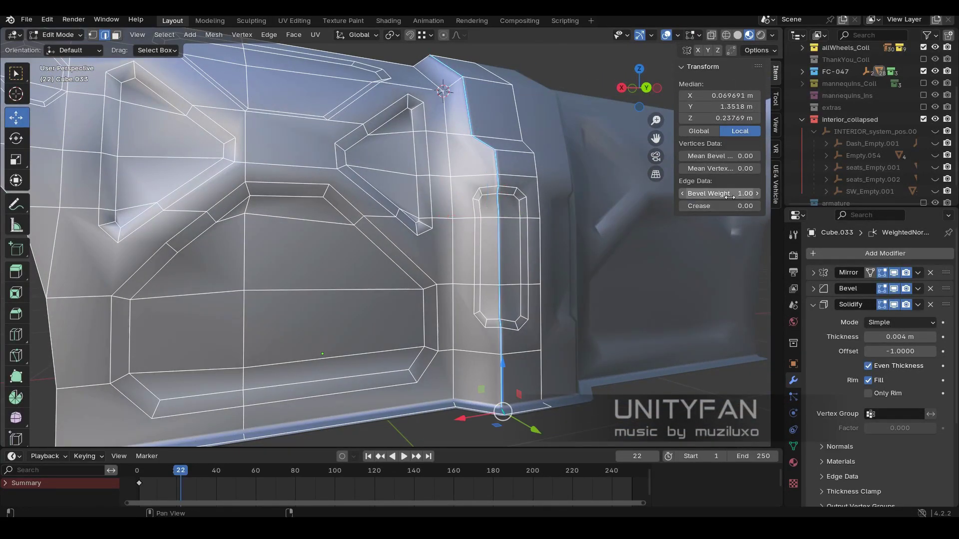
key(ctrl+z)
mouse_move(420, 250)
middle_down()
mouse_move(382, 241)
mouse_move(515, 239)
middle_up()
key(ctrl+z)
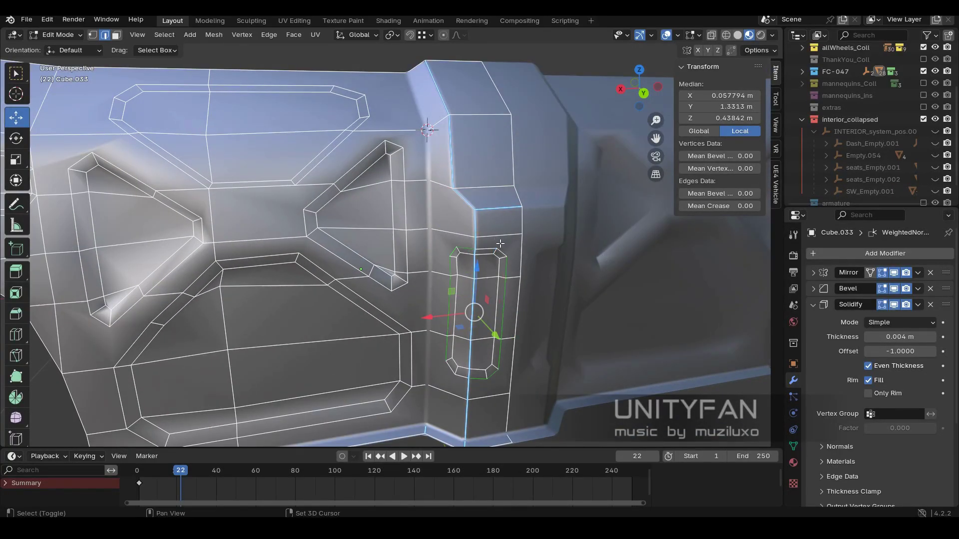
key(ctrl+z)
middle_drag(538, 280, 444, 301)
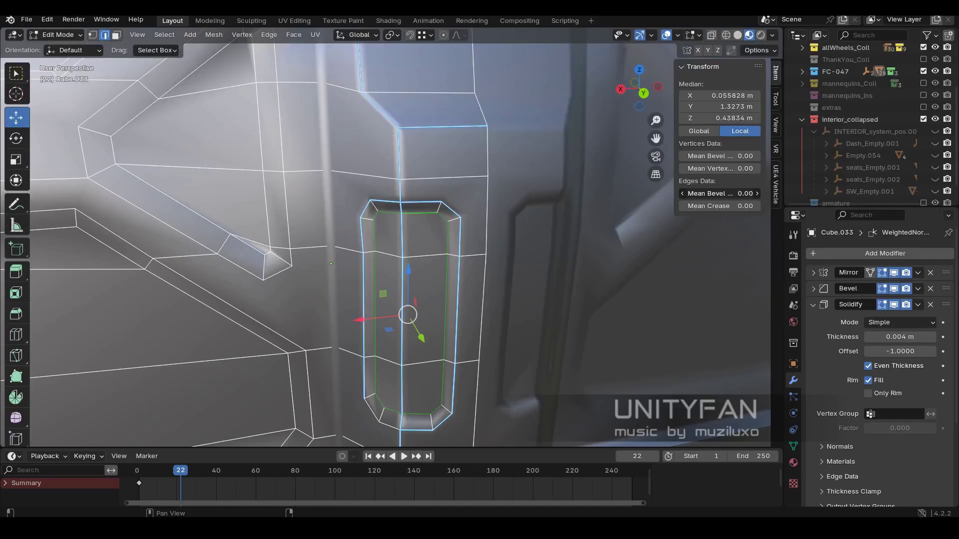
Step: Knife-cut across the top corner of the vertical handle slot
scroll(386, 288, down, 5)
scroll(386, 289, up, 8)
key(1)
key(k)
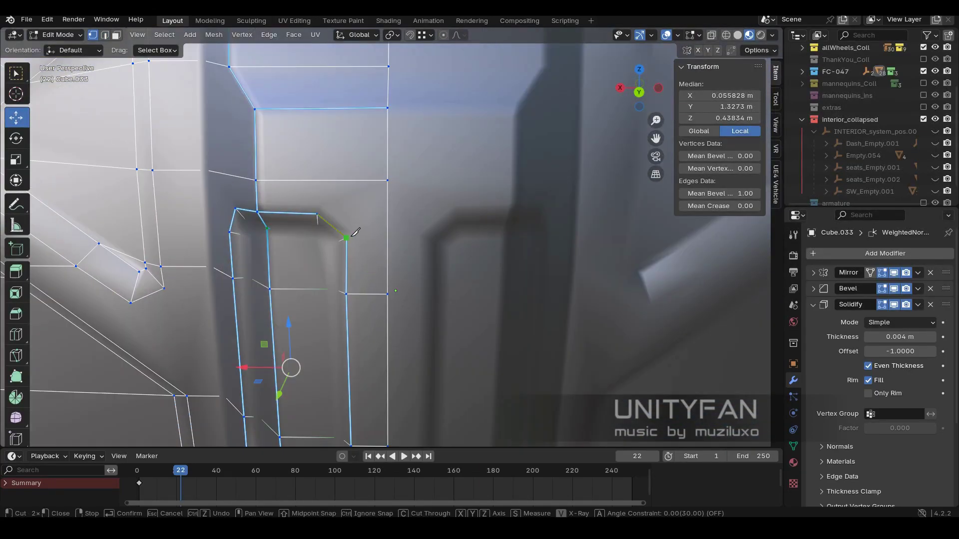
click(320, 214)
scroll(350, 250, down, 3)
scroll(369, 270, up, 4)
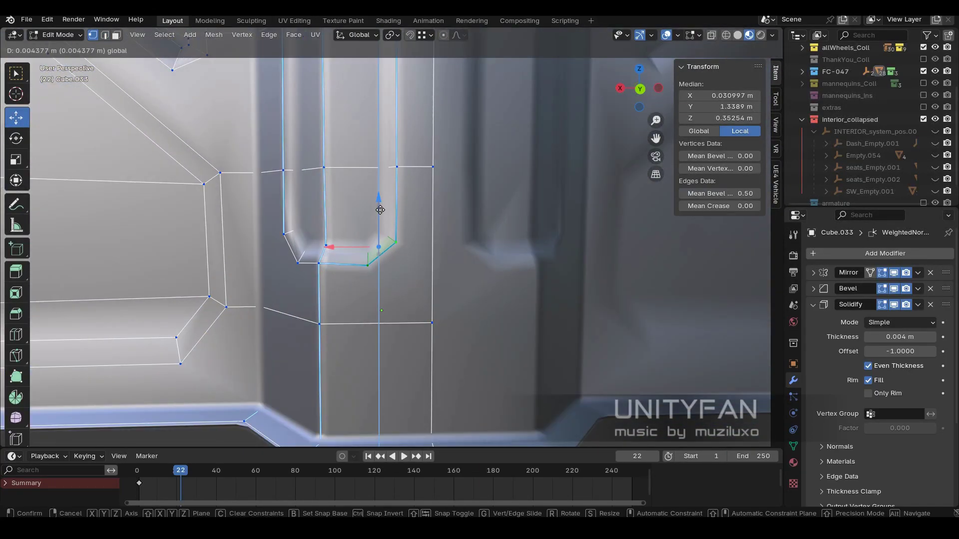
key(Return)
scroll(423, 233, down, 5)
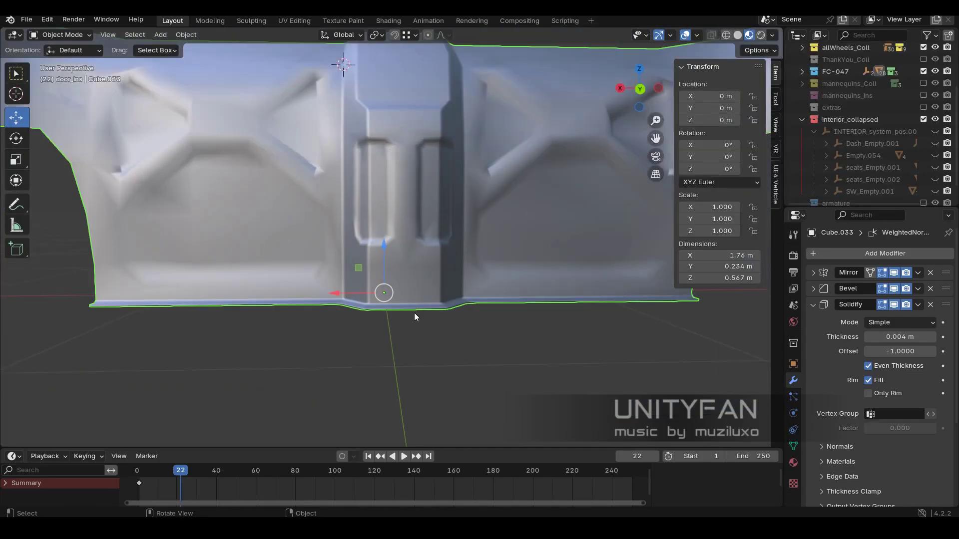
middle_drag(423, 233, 50, 111)
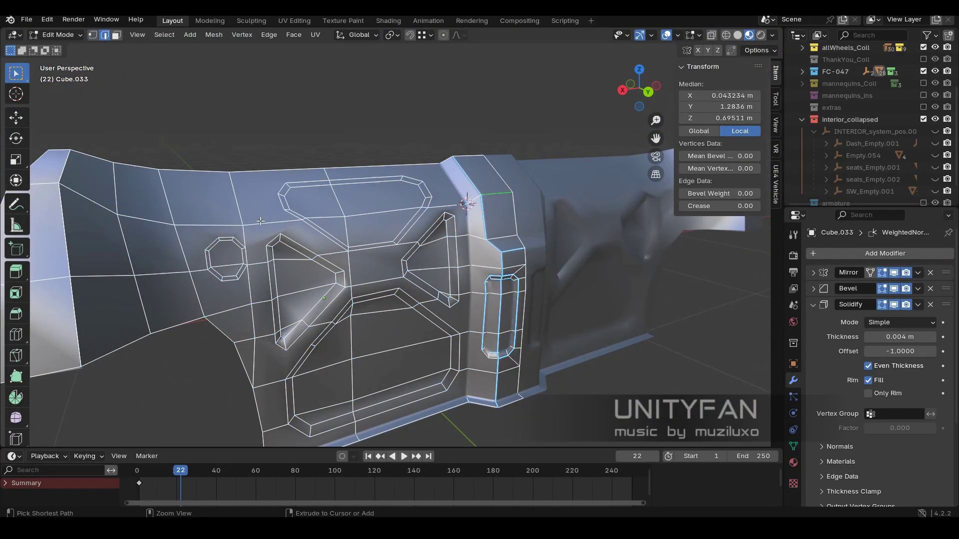
Step: Bring the lower pockets into view and select vertices of the triangular pocket's edge loop
scroll(408, 360, down, 4)
scroll(300, 249, up, 6)
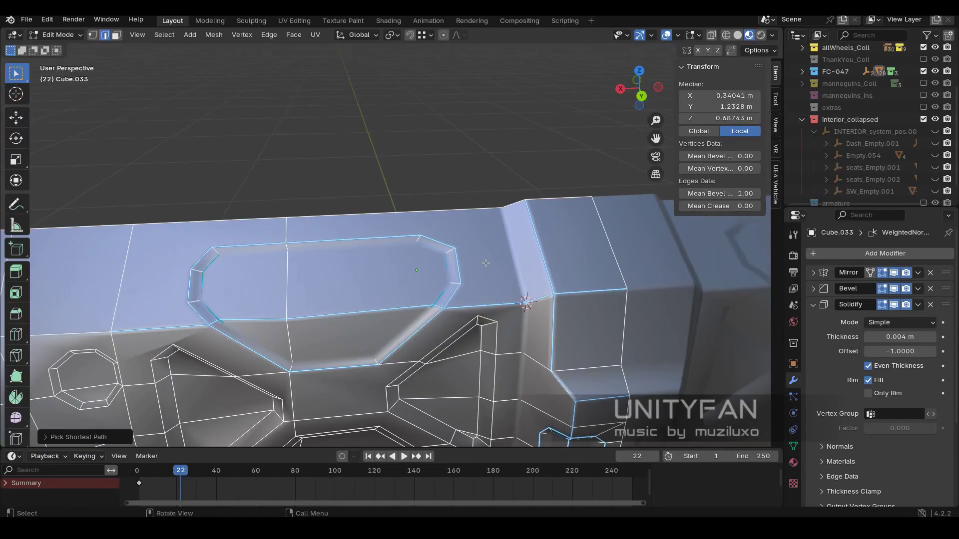
middle_drag(485, 263, 439, 305)
ctrl+click(339, 312)
scroll(339, 311, down, 4)
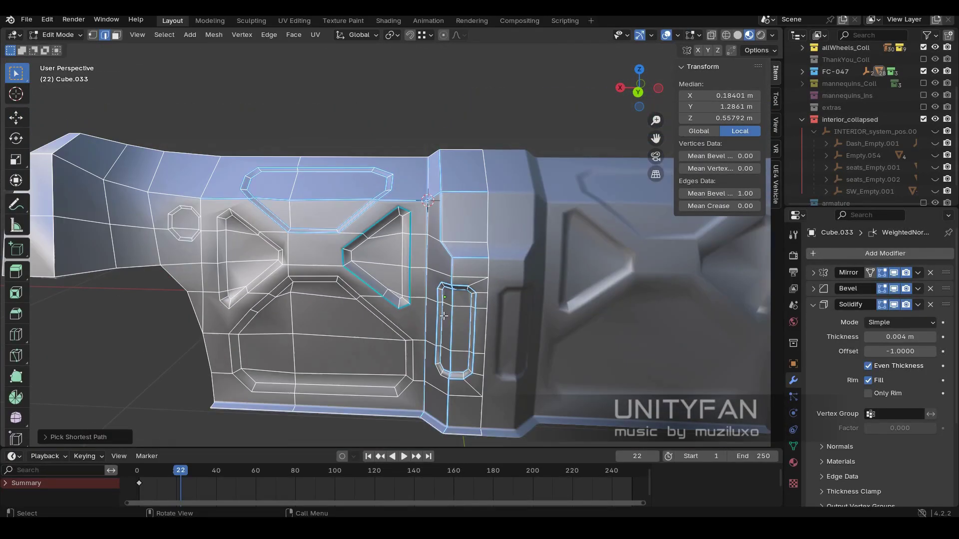
scroll(200, 175, up, 6)
scroll(410, 213, down, 4)
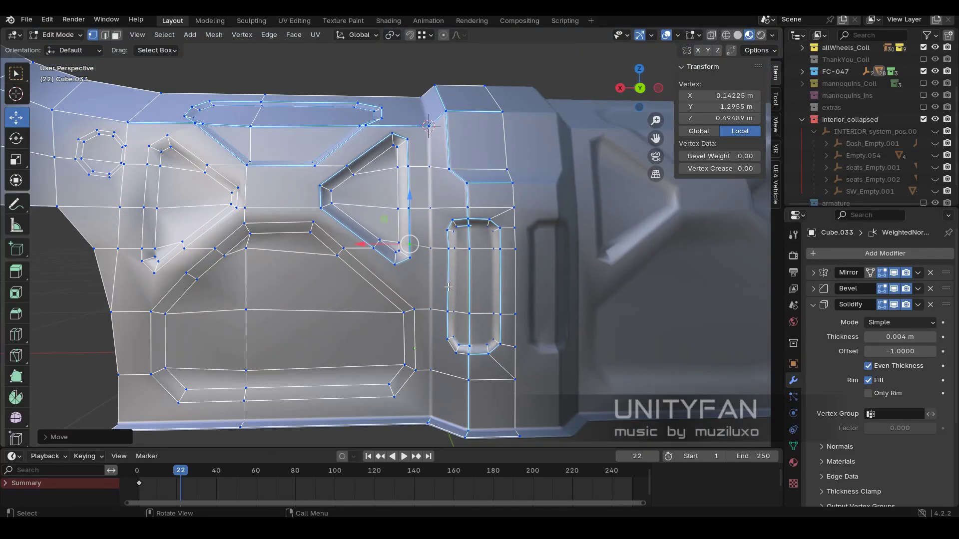
scroll(409, 212, up, 4)
scroll(364, 263, down, 4)
scroll(364, 263, up, 4)
click(210, 345)
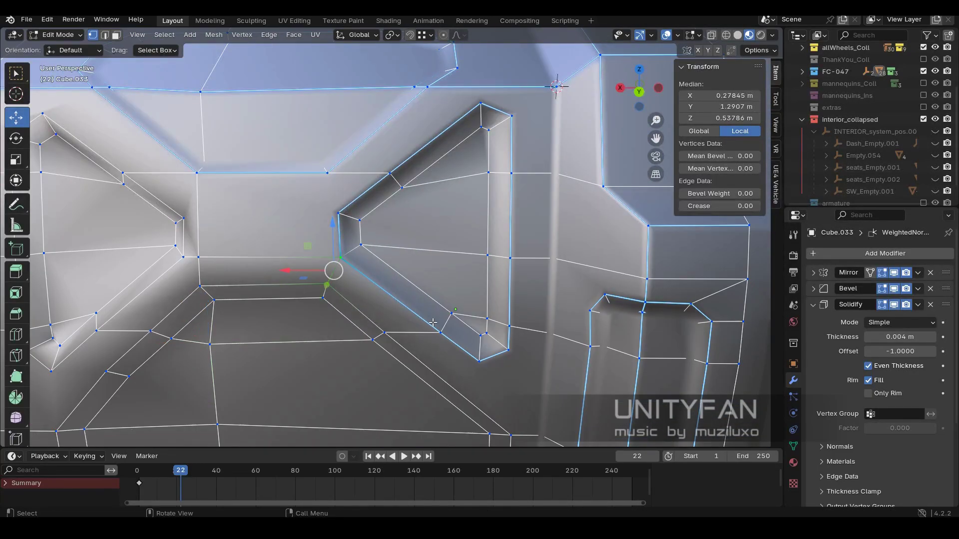
scroll(433, 323, down, 2)
Step: Knife-cut new edges beside the slot, then select an edge of the slot outline
key(k)
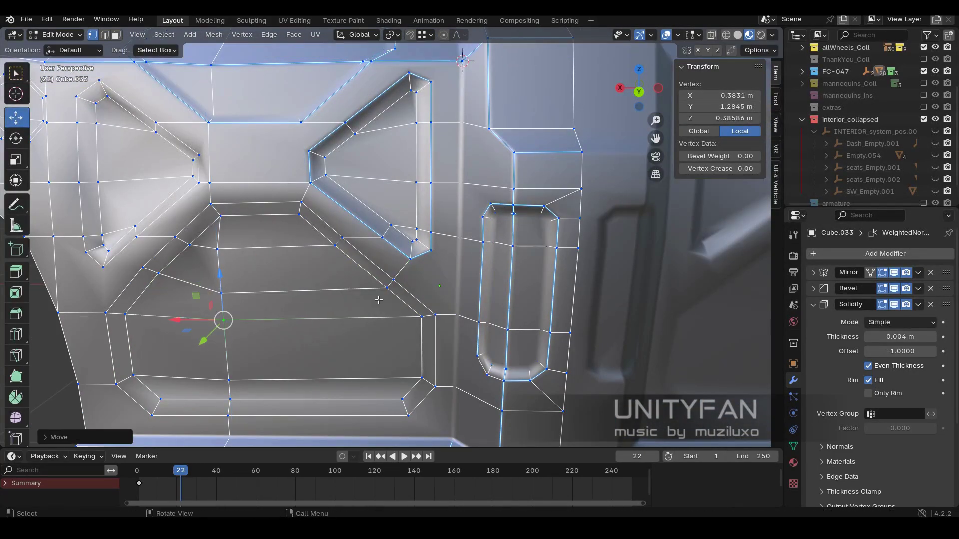
mouse_move(378, 299)
middle_down()
mouse_move(409, 240)
mouse_move(474, 280)
middle_up()
click(406, 239)
key(k)
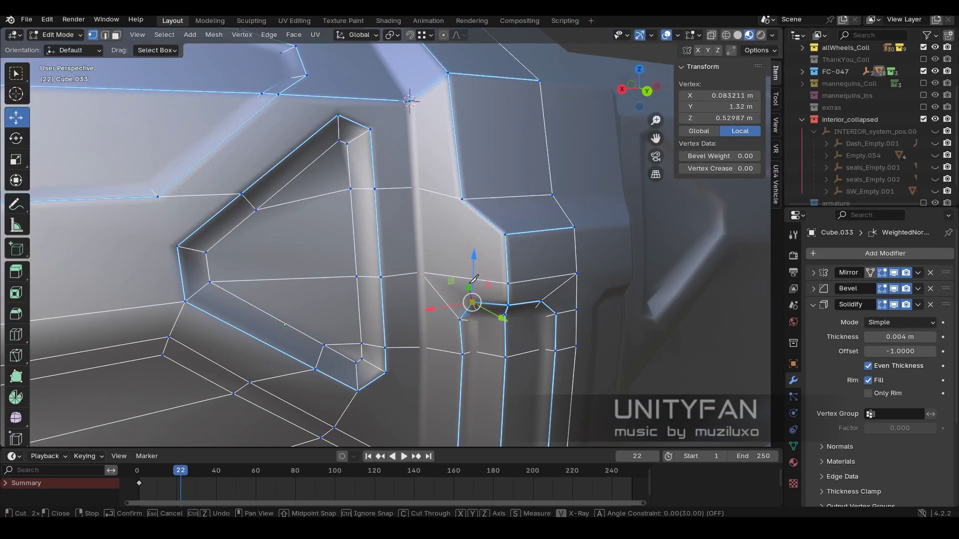
key(2)
scroll(462, 199, down, 2)
scroll(462, 199, down, 5)
scroll(423, 322, up, 3)
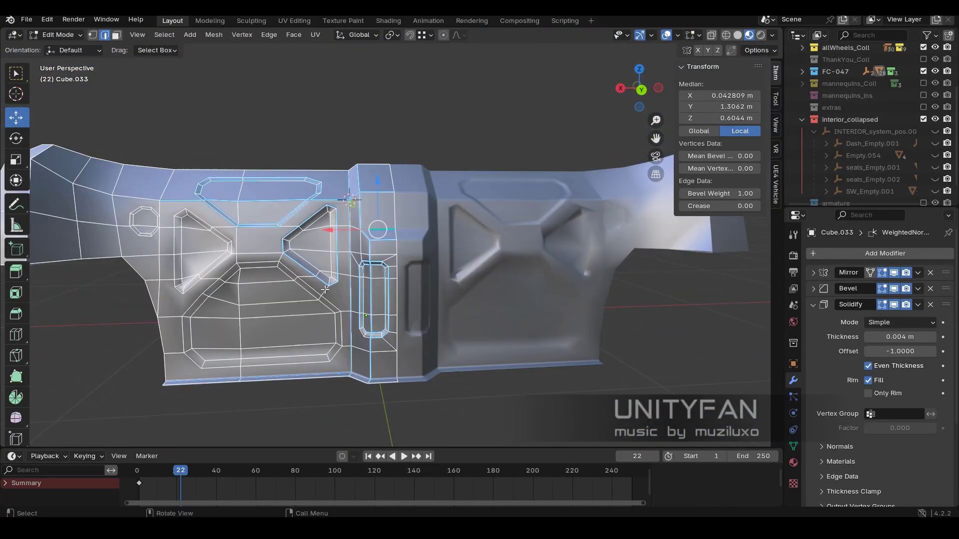
scroll(423, 323, up, 3)
click(423, 322)
Step: Check the whole door panel and turn on viewport mesh statistics
key(Tab)
scroll(394, 271, down, 5)
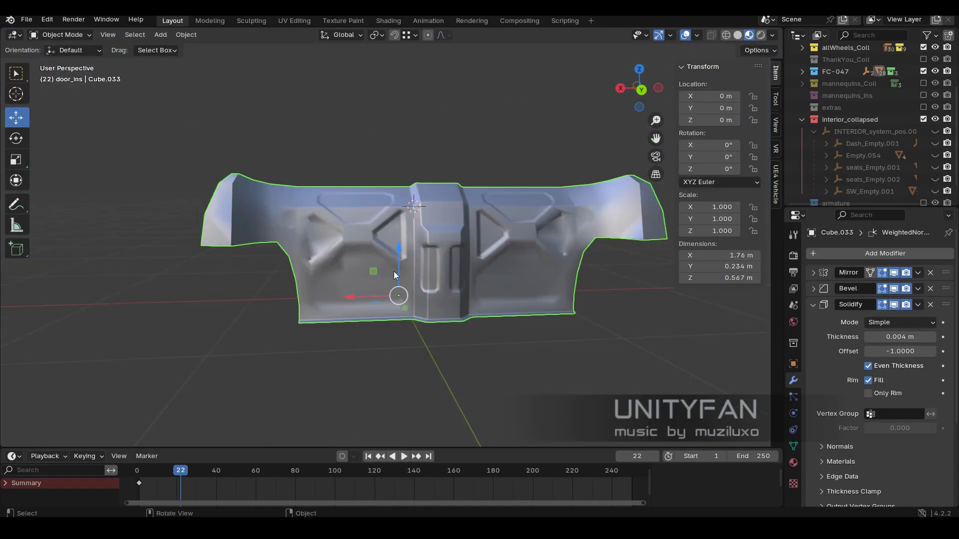
mouse_move(393, 271)
middle_down()
mouse_move(380, 372)
mouse_move(269, 224)
middle_up()
click(697, 35)
click(624, 134)
key(Tab)
scroll(269, 223, up, 4)
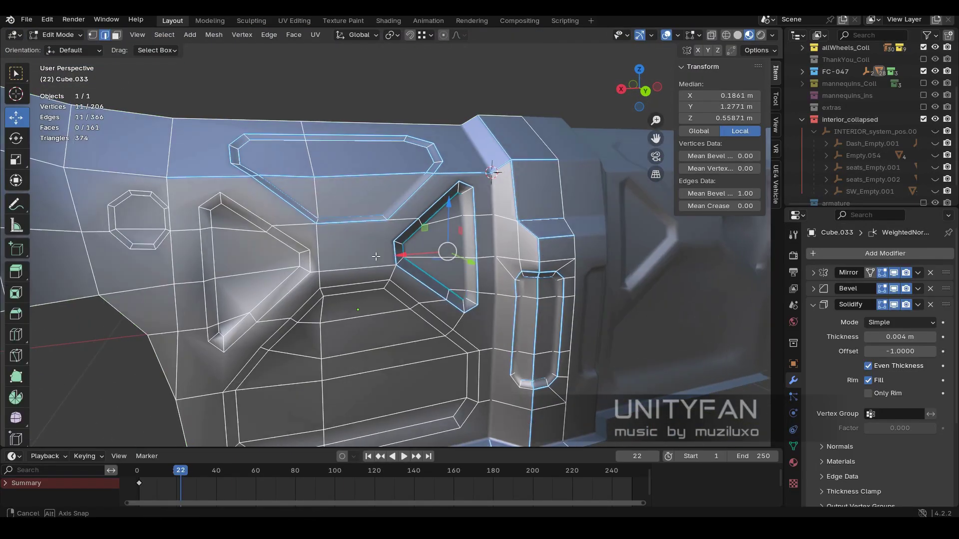
scroll(268, 224, up, 3)
Step: Shortest-path select the triangular pocket loop and set its Bevel Weight to 1
ctrl+click(261, 360)
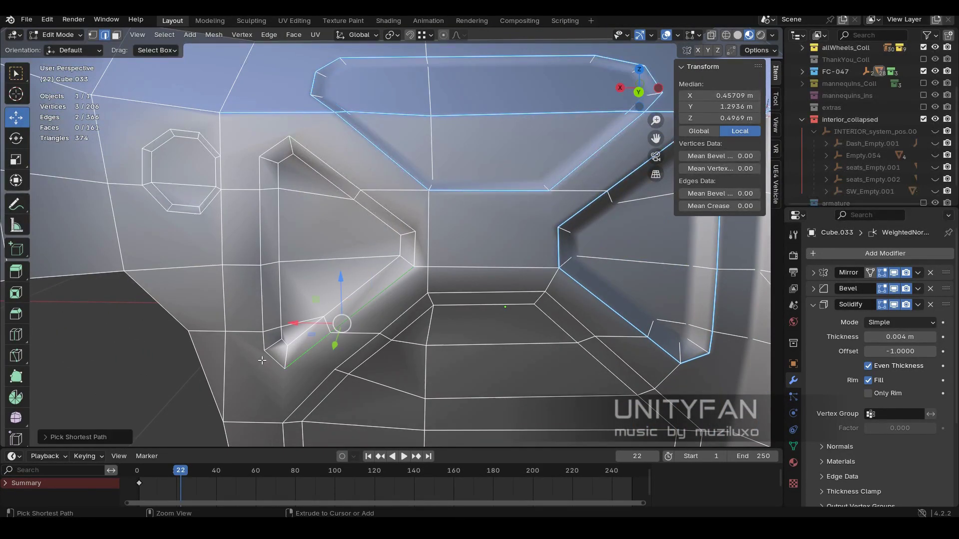
ctrl+click(414, 221)
drag(719, 194, 749, 194)
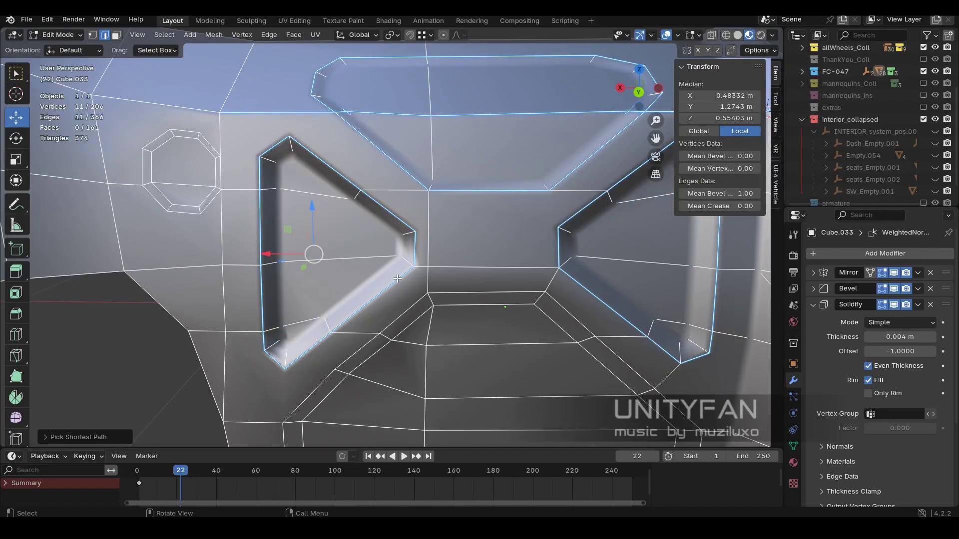
scroll(365, 288, up, 3)
Step: In X-ray vertex mode, move the pocket's corner vertex into place
key(shift+z)
key(1)
click(360, 274)
drag(361, 274, 380, 275)
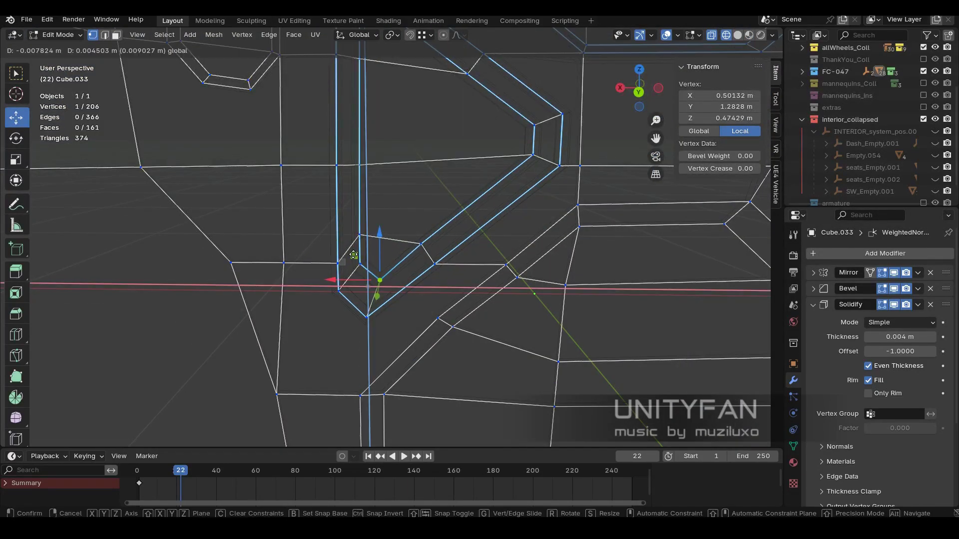
key(shift+z)
key(shift+z)
scroll(469, 329, up, 3)
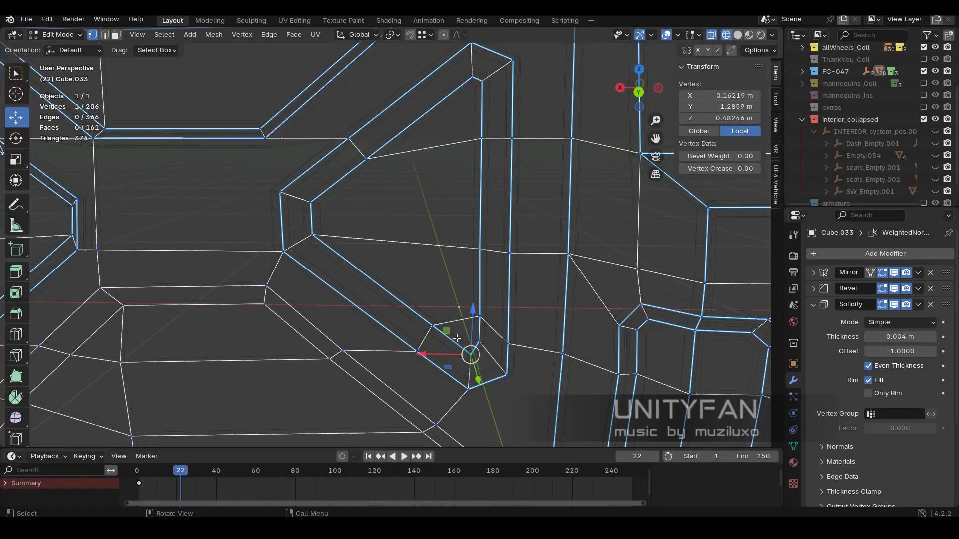
key(shift+z)
scroll(457, 338, down, 3)
scroll(356, 223, up, 3)
scroll(356, 223, up, 2)
Step: Connect the two pocket tip vertices with a new edge using J
shift+click(343, 223)
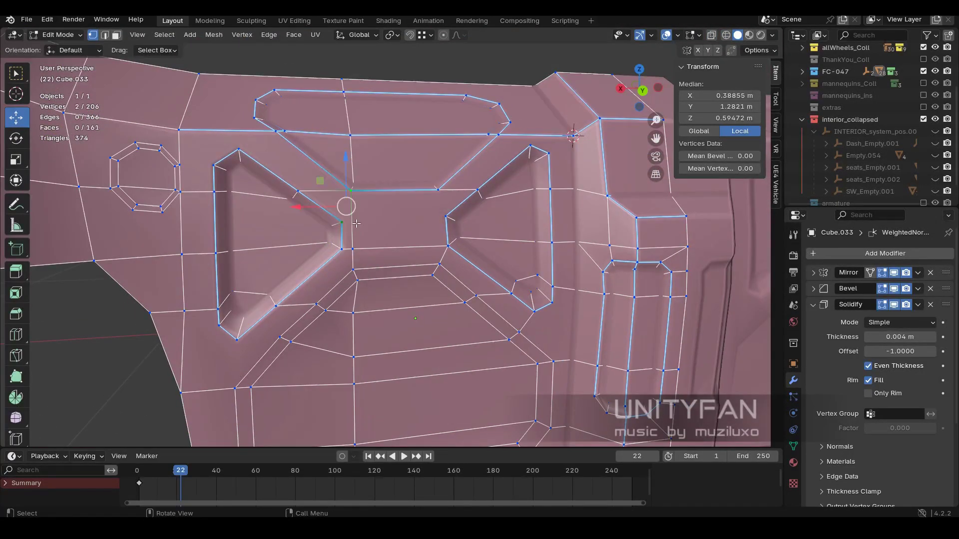
key(j)
click(417, 241)
key(shift+z)
scroll(341, 234, up, 4)
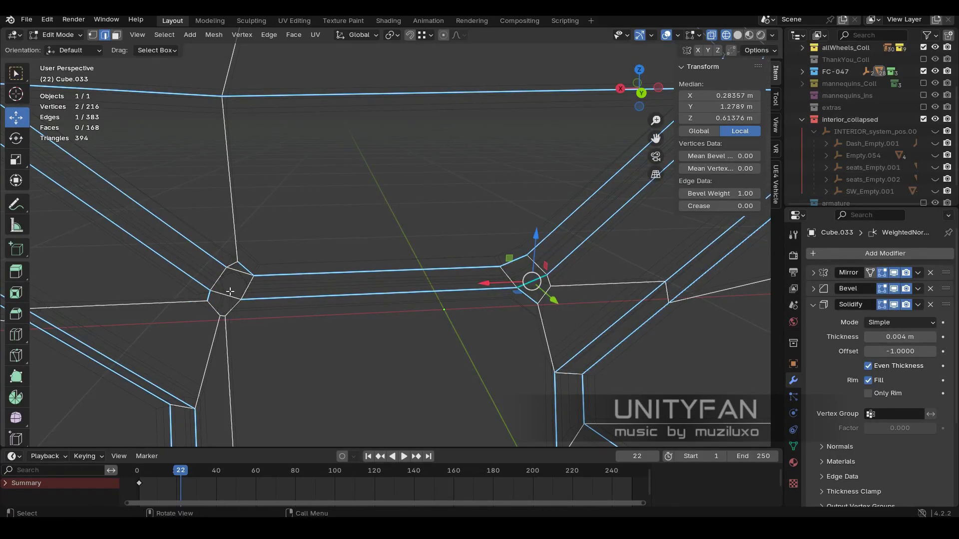
Step: Dissolve the stray edges around the pockets with X > Dissolve Edges
key(x)
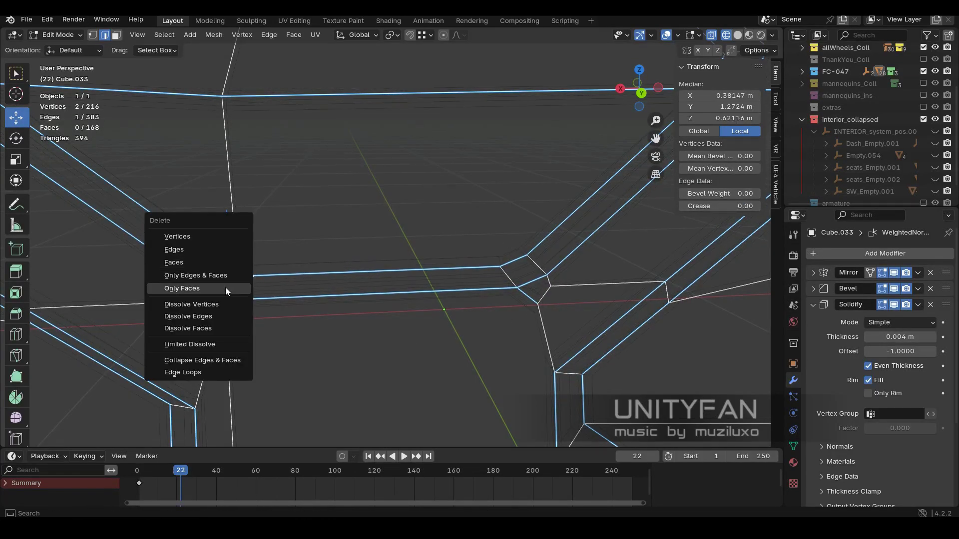
click(226, 287)
key(shift+z)
scroll(384, 239, up, 3)
click(617, 261)
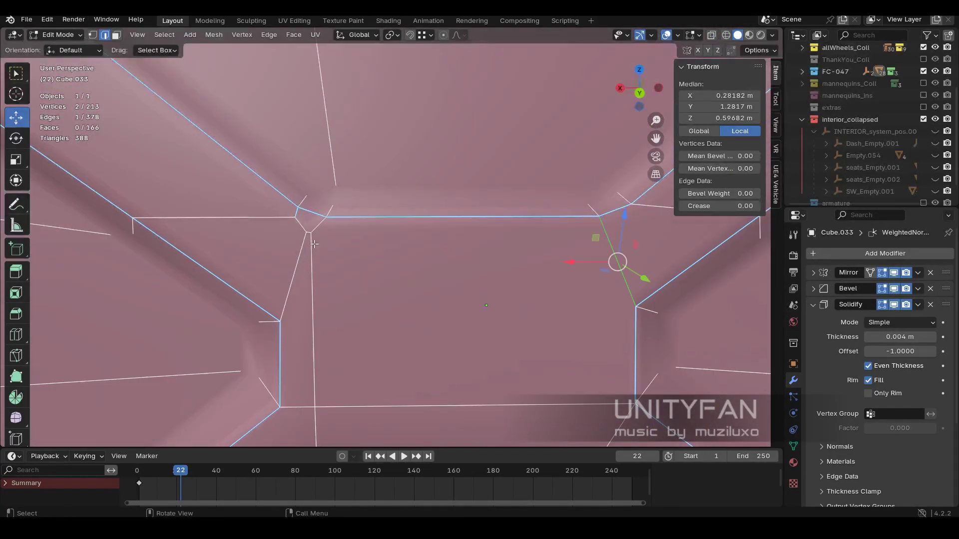
key(x)
click(308, 238)
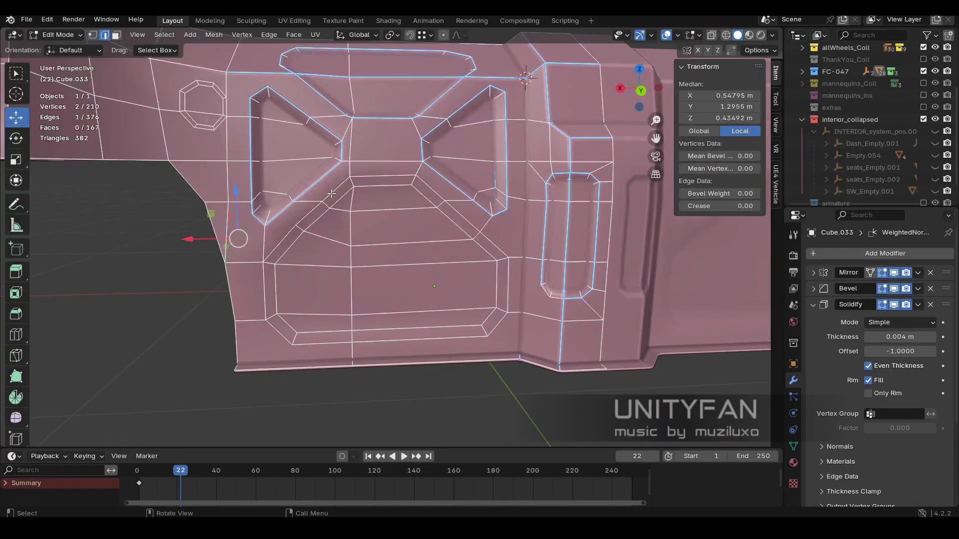
Step: Connect the octagon pocket's vertices with a new edge using J
alt+click(379, 176)
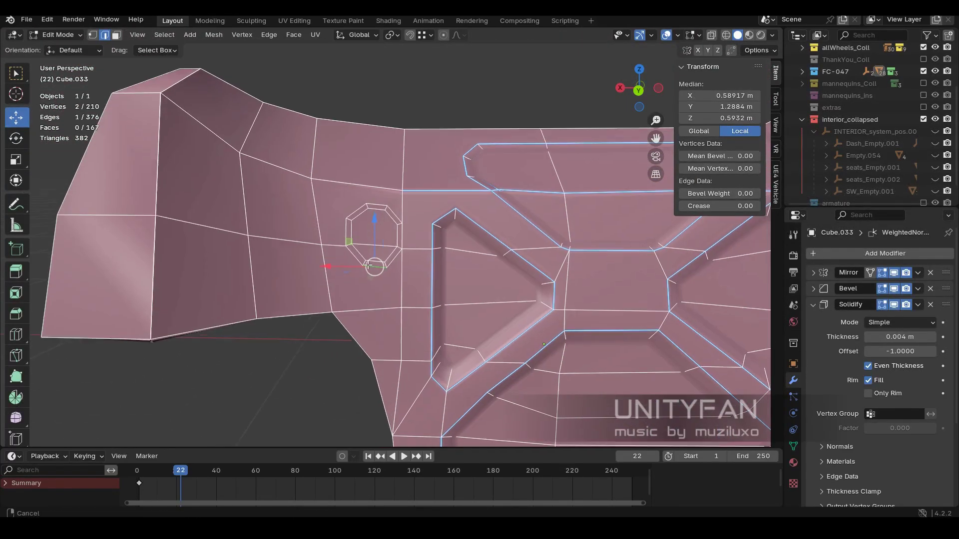
ctrl+click(345, 232)
click(377, 264)
scroll(407, 262, up, 6)
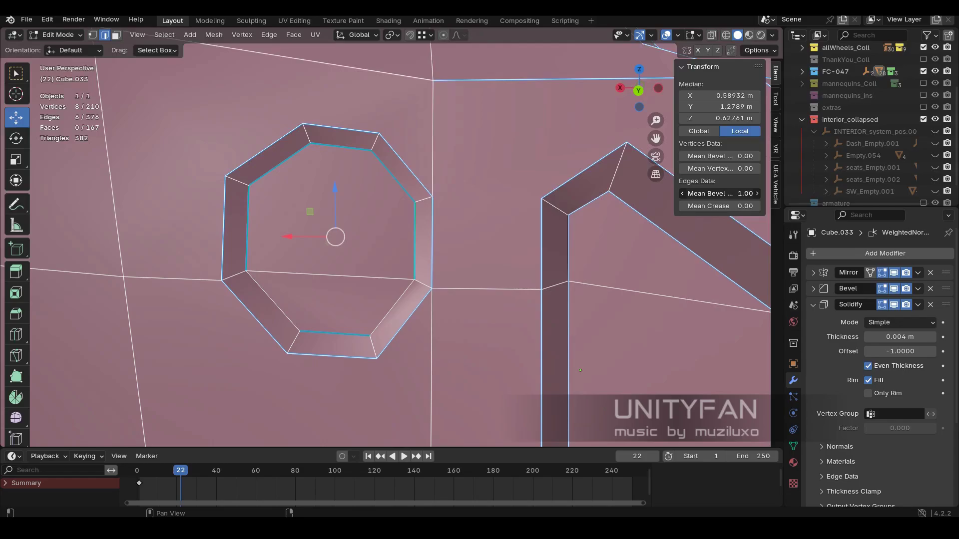
scroll(392, 250, down, 5)
mouse_move(454, 219)
shift+middle_down()
mouse_move(392, 279)
mouse_move(523, 223)
shift+middle_up()
shift+click(373, 283)
key(j)
Step: Select the octagon loop edges and try a Ctrl+B bevel, then cancel it
key(Tab)
scroll(530, 238, down, 5)
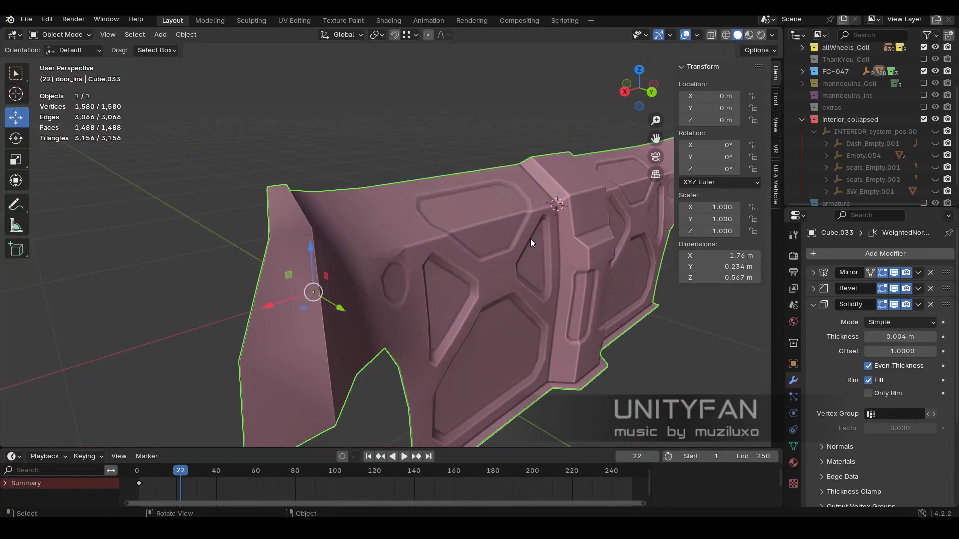
scroll(445, 253, up, 4)
key(Tab)
click(490, 225)
alt+shift+click(333, 246)
scroll(333, 246, down, 3)
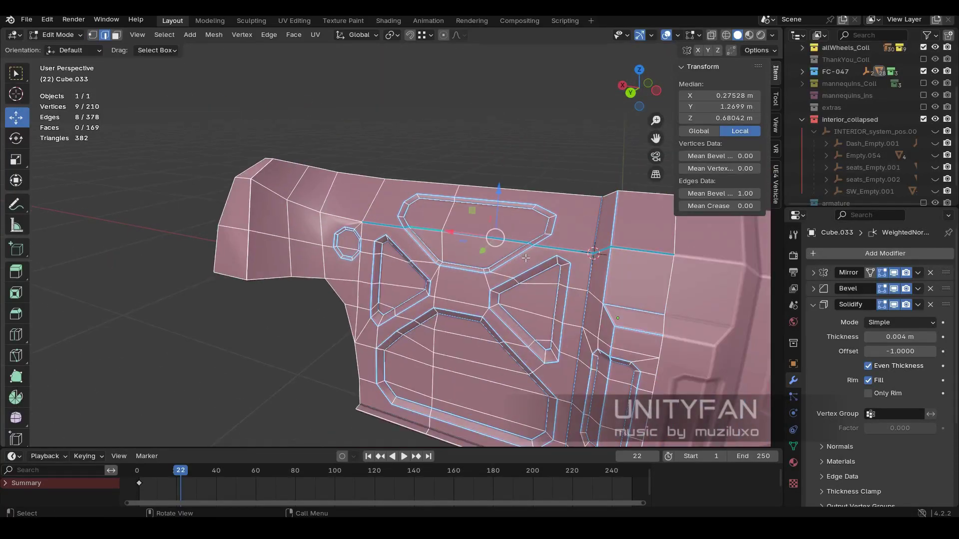
mouse_move(334, 245)
middle_down()
mouse_move(500, 253)
mouse_move(425, 241)
mouse_move(430, 234)
mouse_move(433, 248)
middle_up()
ctrl+click(524, 249)
key(ctrl+b)
key(Escape)
scroll(605, 299, up, 3)
Step: Select vertices along the top slot and orbit around the panel
click(432, 236)
click(424, 241)
scroll(434, 248, up, 3)
click(317, 235)
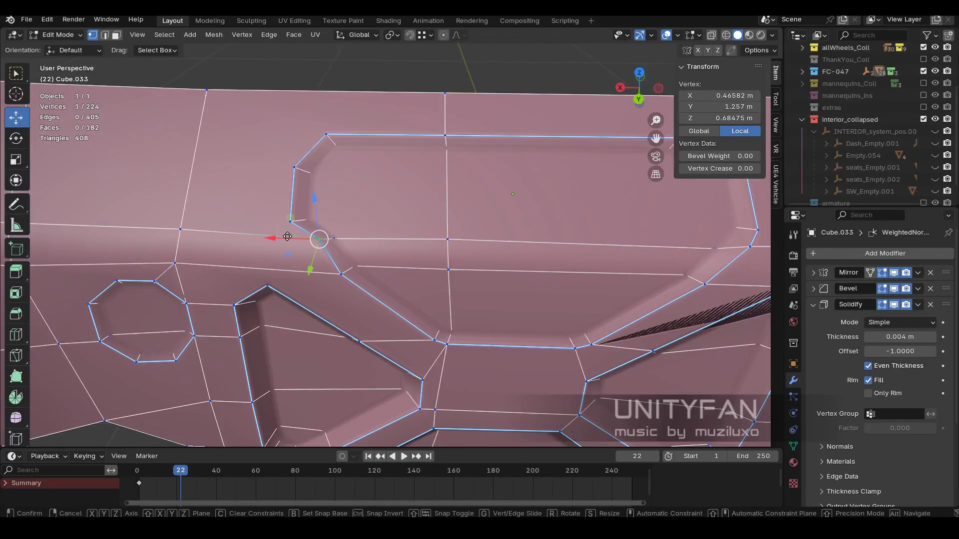
scroll(317, 235, down, 4)
mouse_move(350, 250)
middle_down()
mouse_move(366, 265)
mouse_move(273, 161)
middle_up()
scroll(273, 161, up, 2)
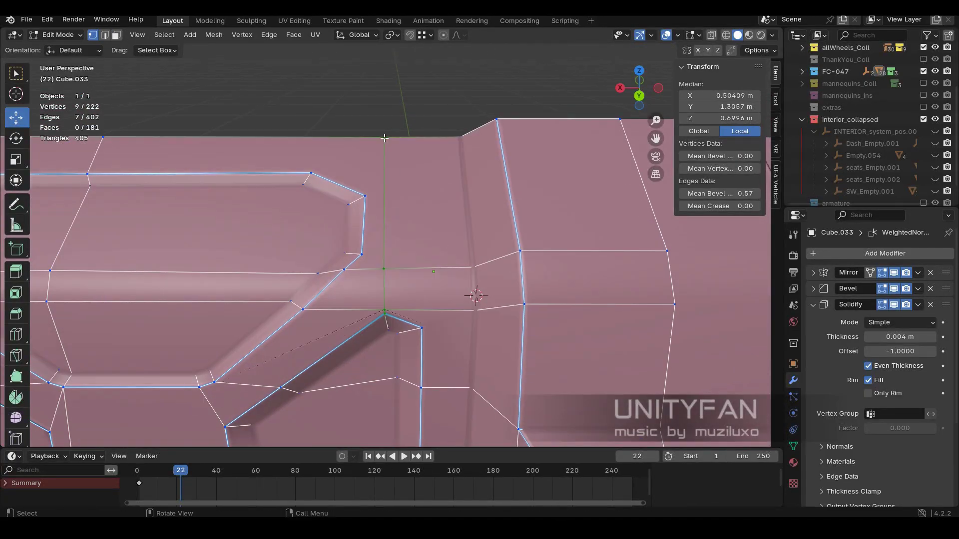
Step: Move the central ridge vertex into place and return to Object Mode
mouse_move(384, 138)
middle_down()
mouse_move(452, 273)
mouse_move(544, 240)
middle_up()
click(453, 274)
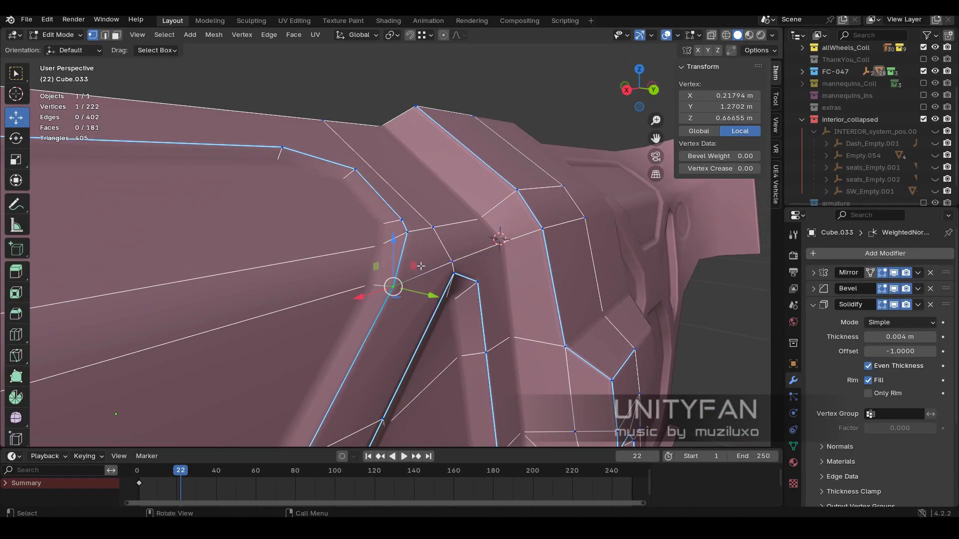
drag(421, 267, 417, 264)
mouse_move(417, 264)
middle_down()
mouse_move(361, 279)
mouse_move(248, 229)
mouse_move(449, 314)
mouse_move(447, 329)
mouse_move(369, 335)
middle_up()
scroll(342, 272, down, 3)
key(Tab)
scroll(248, 229, down, 5)
Step: Exit local view to show the door panel inside the whole car interior
key(KP_Divide)
middle_drag(417, 287, 445, 309)
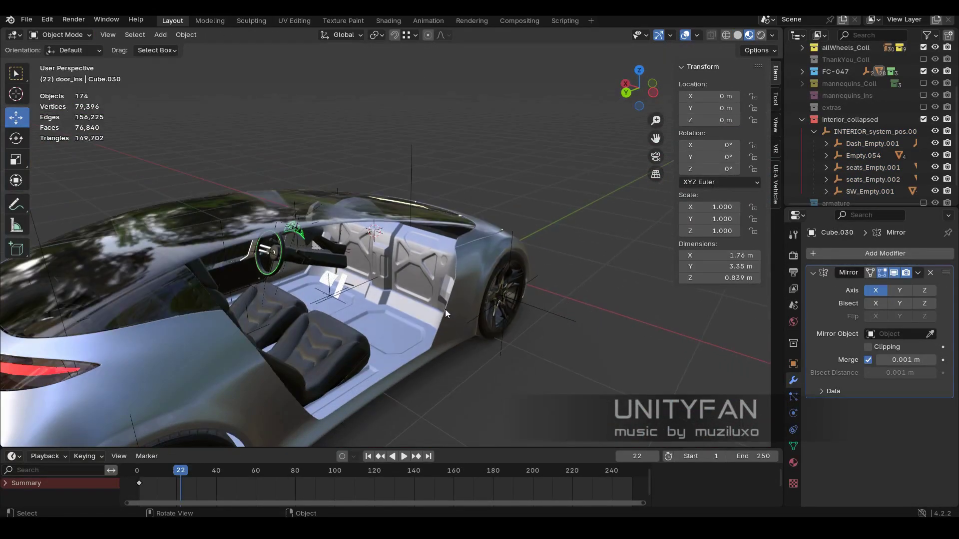
scroll(445, 310, up, 3)
click(26, 19)
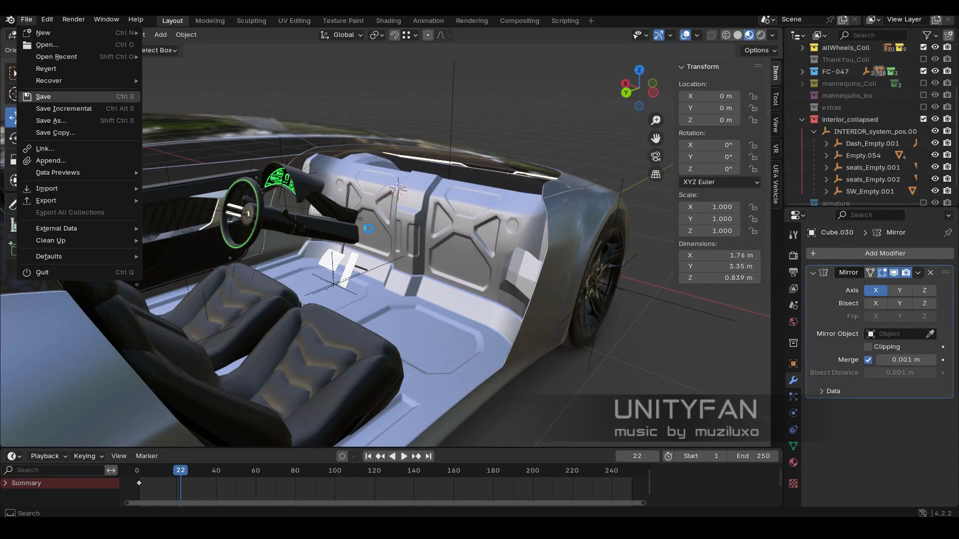
middle_drag(365, 229, 382, 224)
key(n)
scroll(804, 171, up, 4)
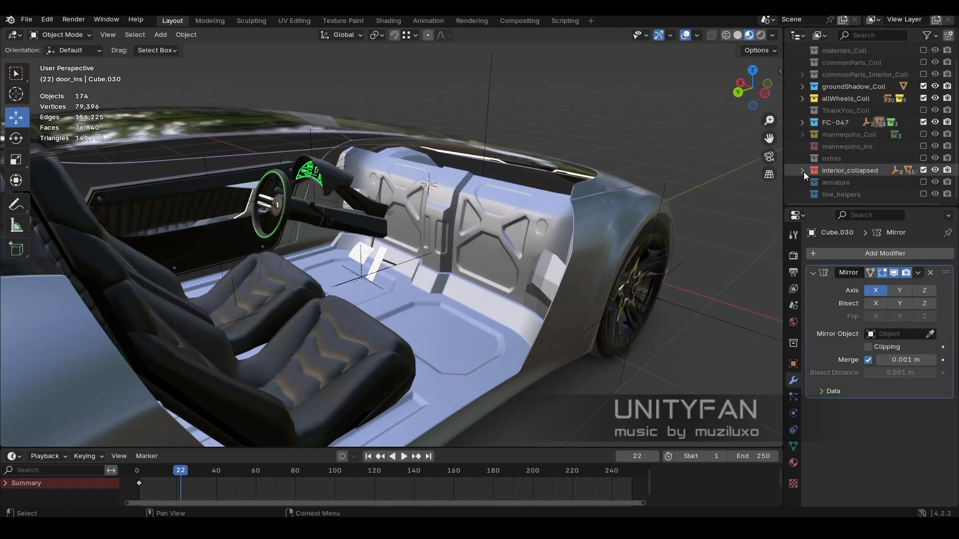
Step: Split the viewport into two 3D views and frame the cabin in each
middle_drag(699, 210, 566, 228)
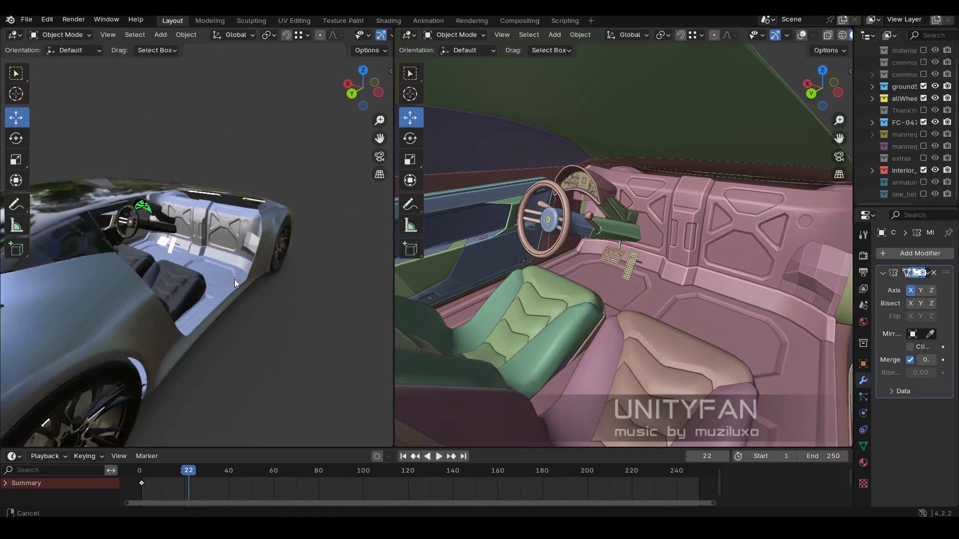
middle_drag(234, 280, 251, 280)
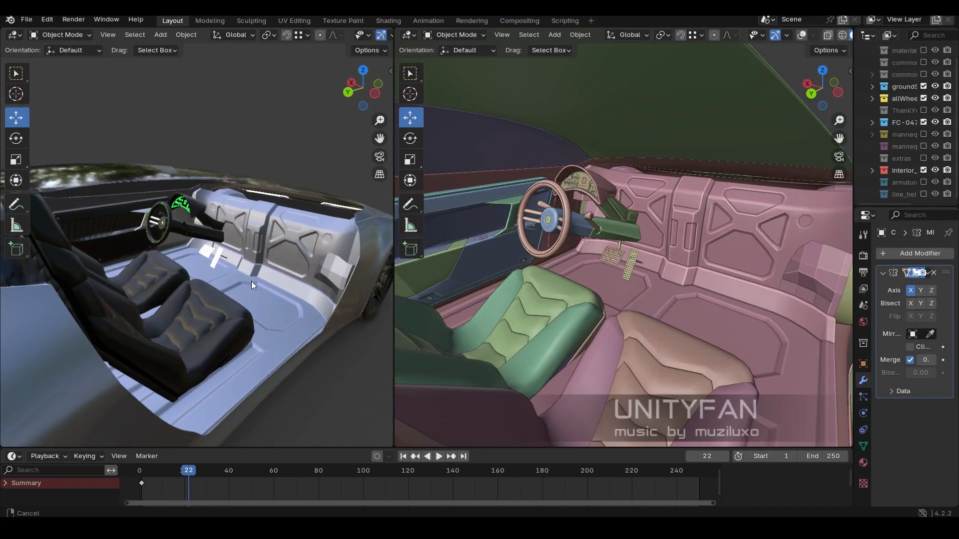
middle_drag(569, 299, 585, 313)
middle_drag(280, 295, 281, 284)
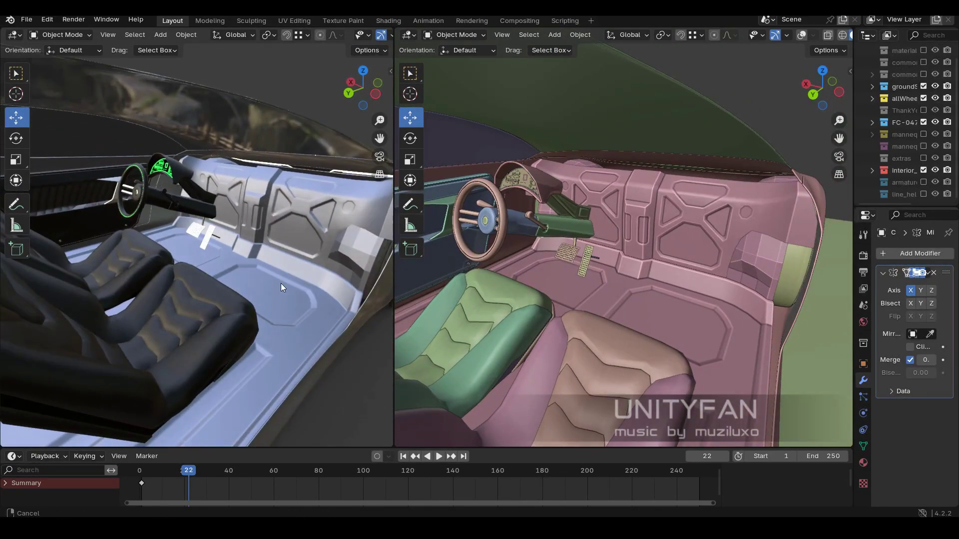
Step: Save the scene as FC-047.blend
click(27, 19)
click(50, 93)
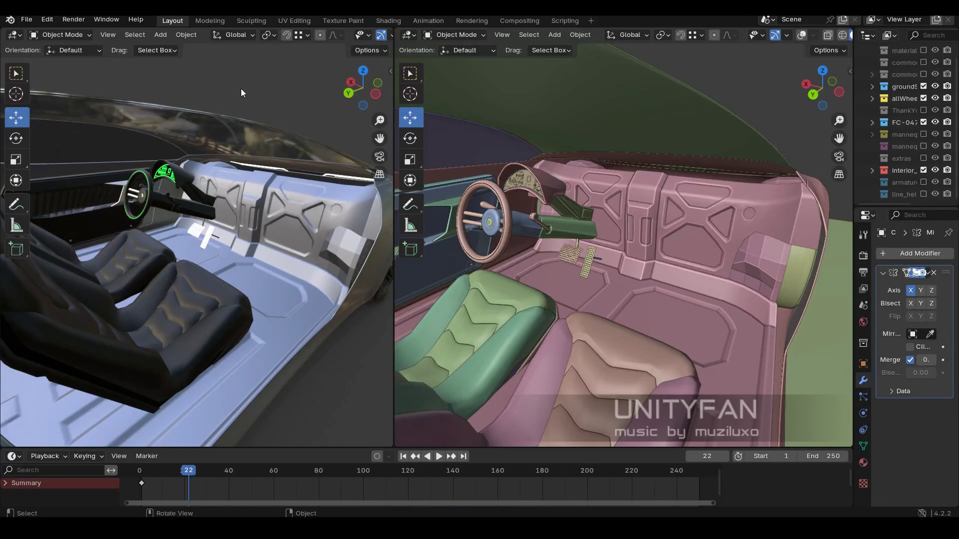
click(742, 257)
right_click(742, 257)
click(27, 19)
click(45, 94)
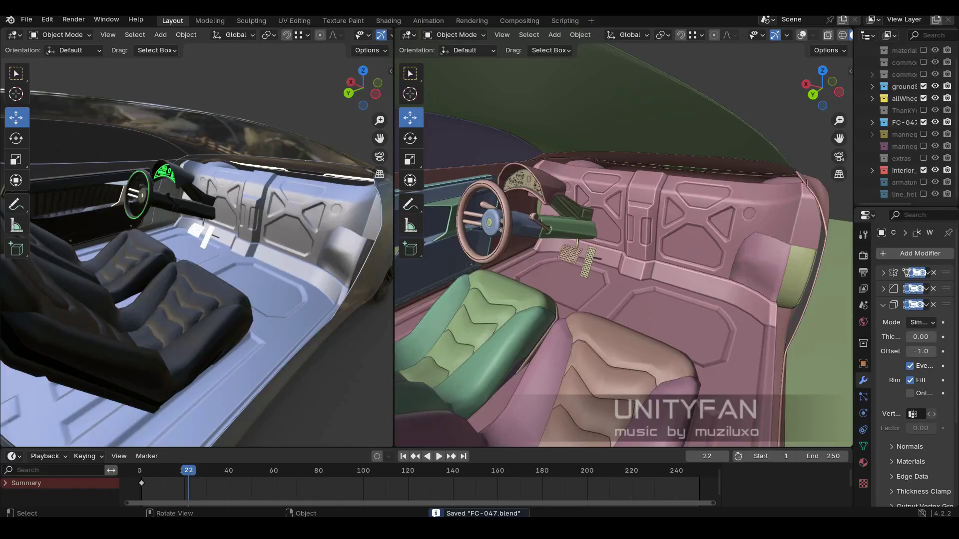